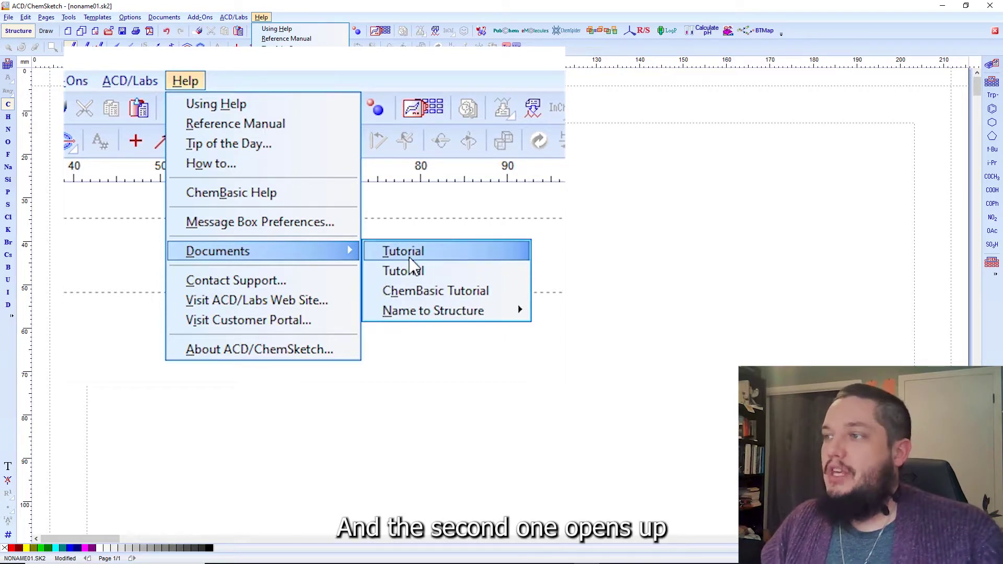
Open the second Tutorial help document, review its tetrahedral stereochemical configuration table, and put the PDF away
left_click(374, 115)
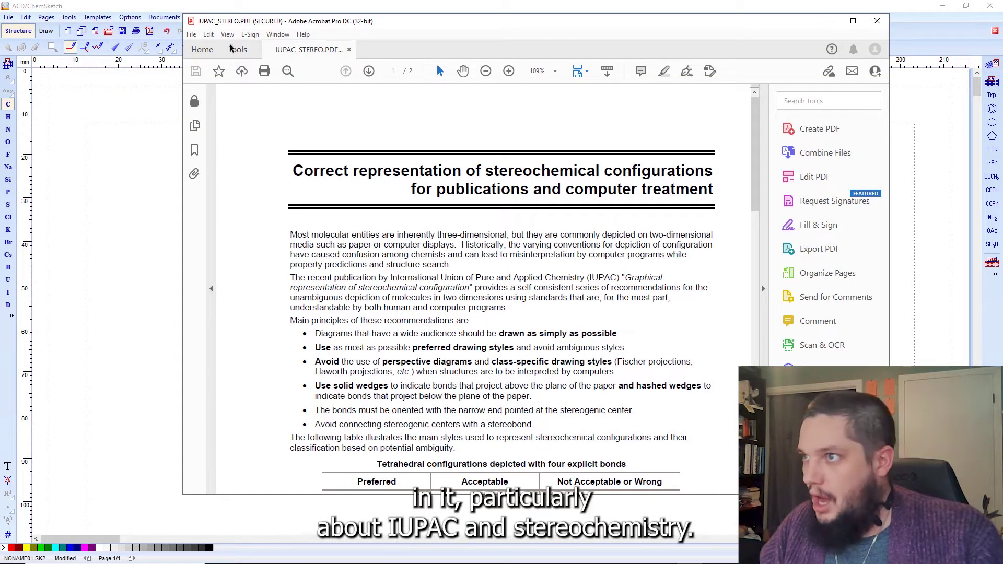
scroll(452, 377, "down", 6)
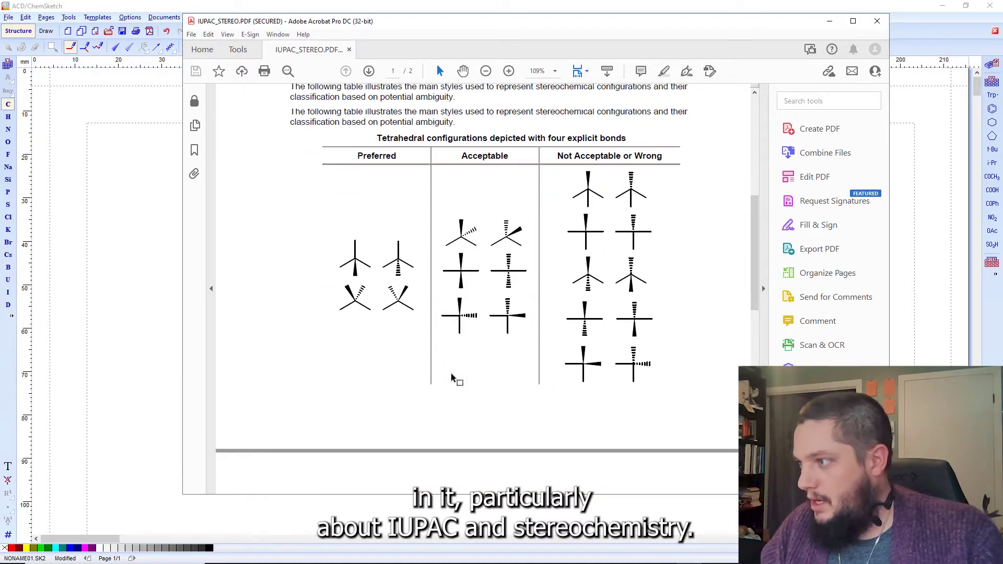
scroll(451, 373, "up", 4)
scroll(443, 385, "down", 6)
scroll(504, 246, "up", 2)
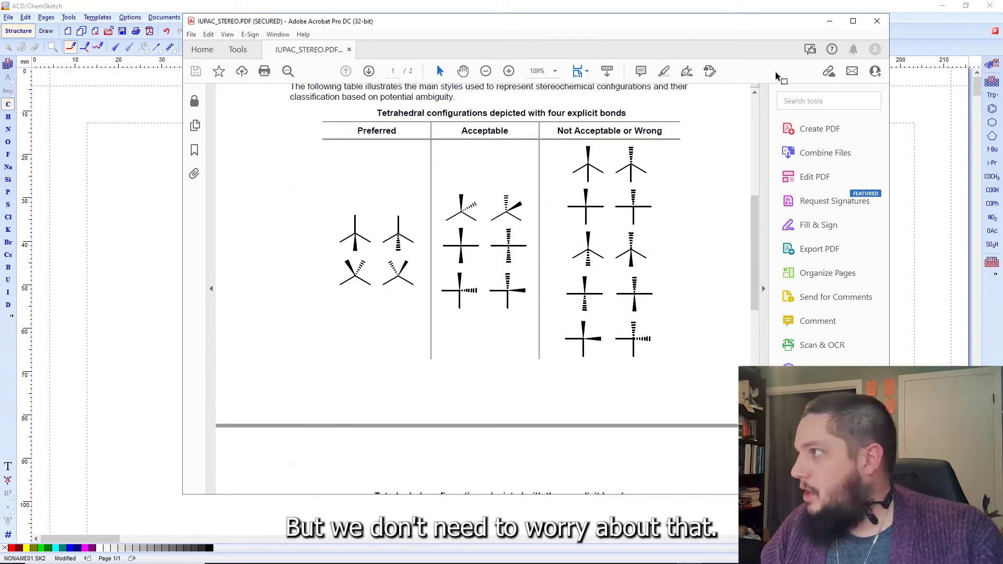
left_click(829, 21)
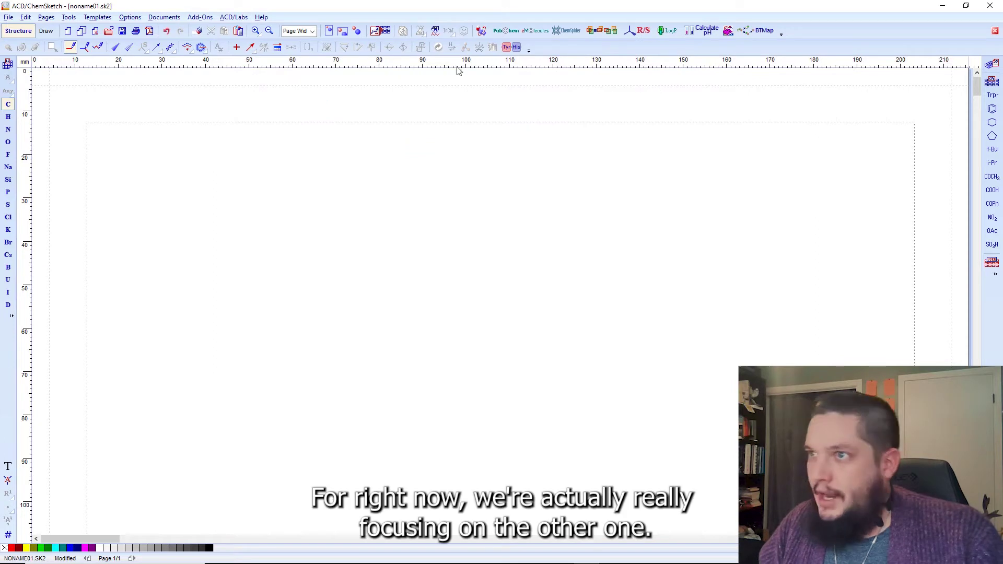
Open the first Tutorial help document and expand the ACD/ChemSketch Tutorial contents to show its chapters
left_click(261, 17)
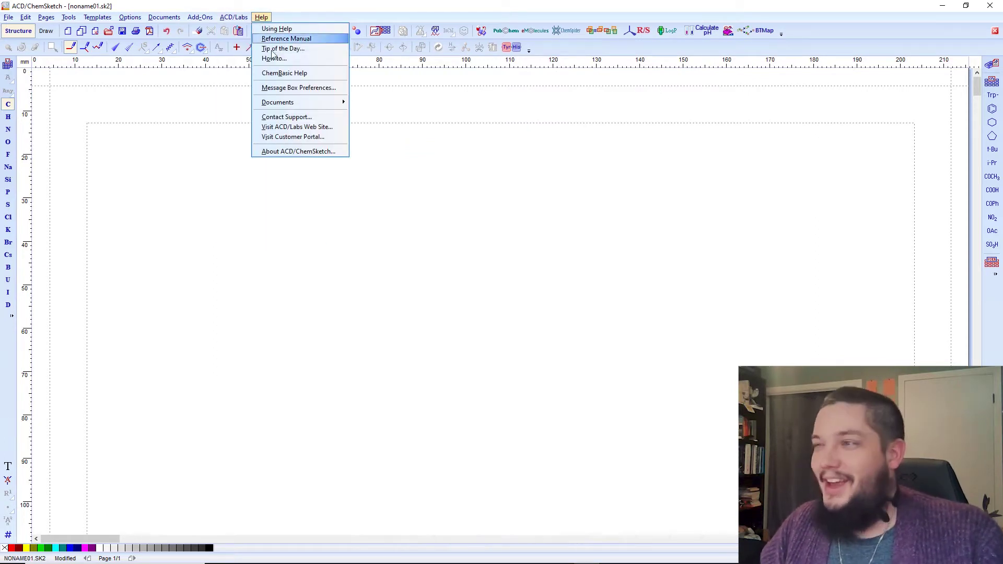
mouse_move(295, 103)
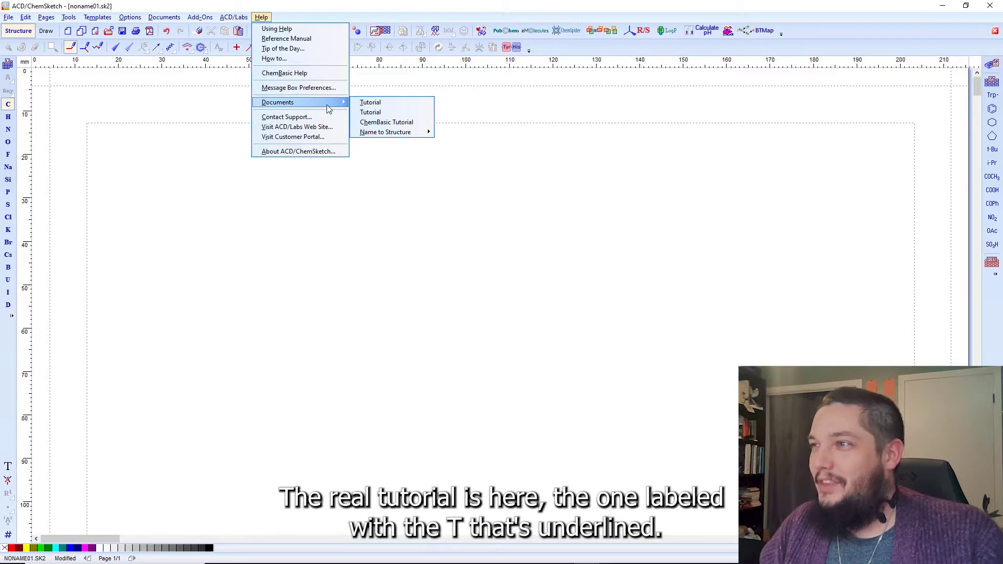
left_click(368, 105)
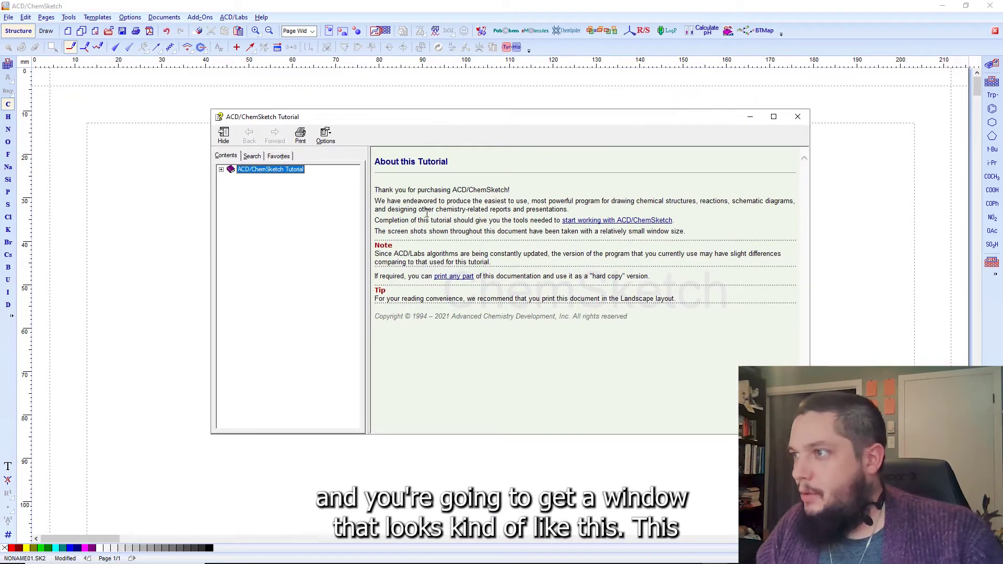
left_click(221, 170)
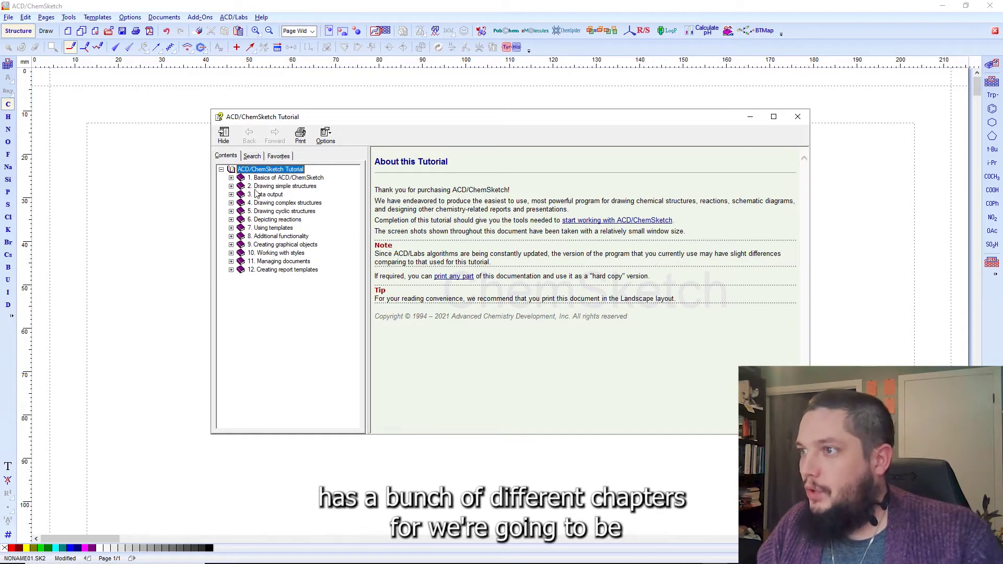
Examine the topics under chapters 1 Basics of ACD/ChemSketch and 2 Drawing simple structures, and move the tutorial window out of the way
left_click(232, 179)
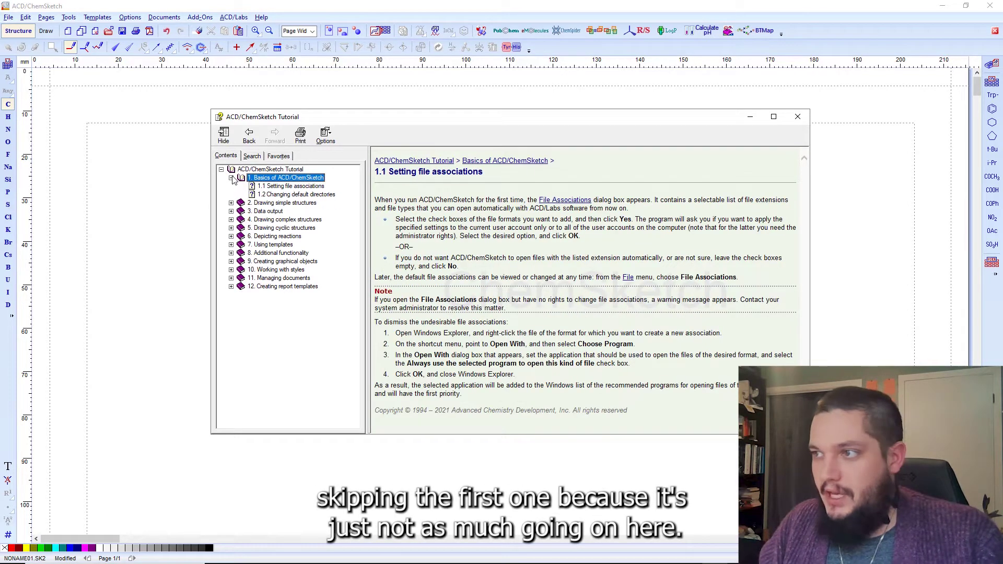
left_click(232, 178)
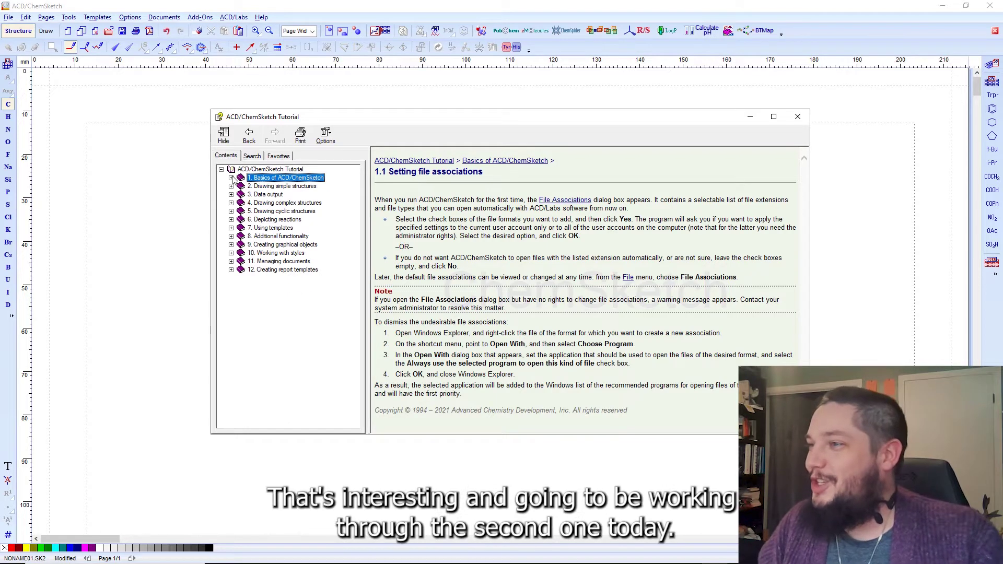
left_click(230, 187)
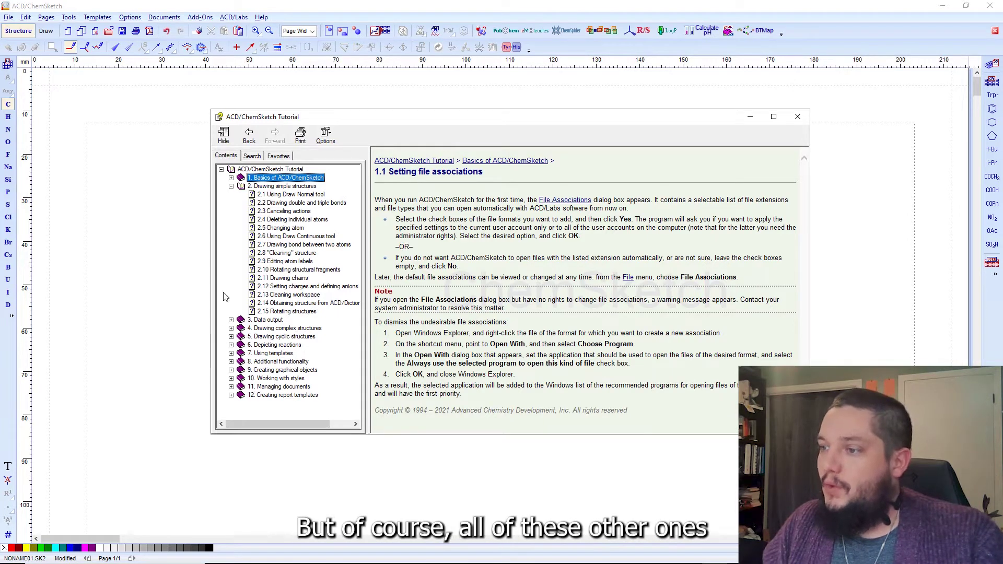
left_click(231, 187)
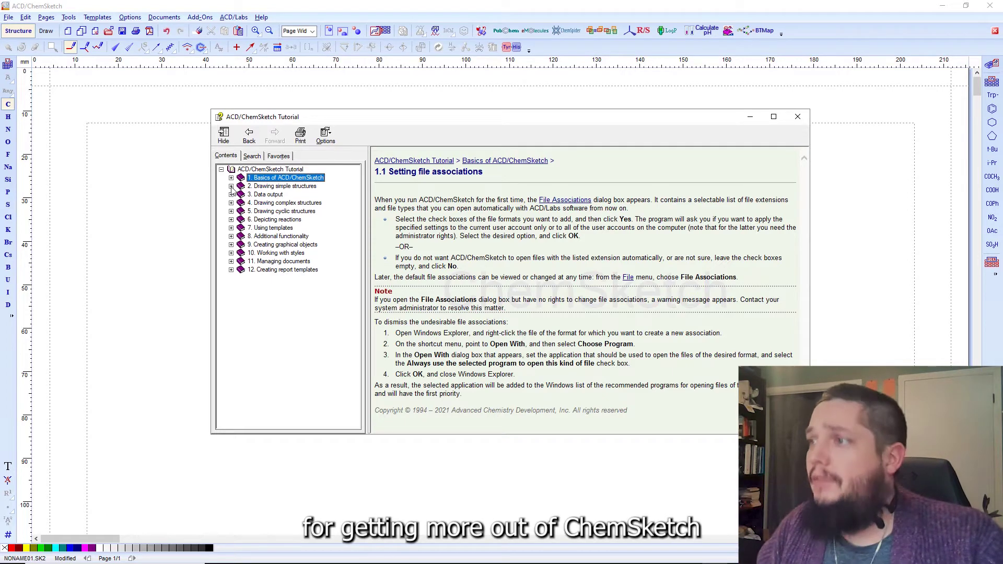
left_click_drag(549, 117, 2, 146)
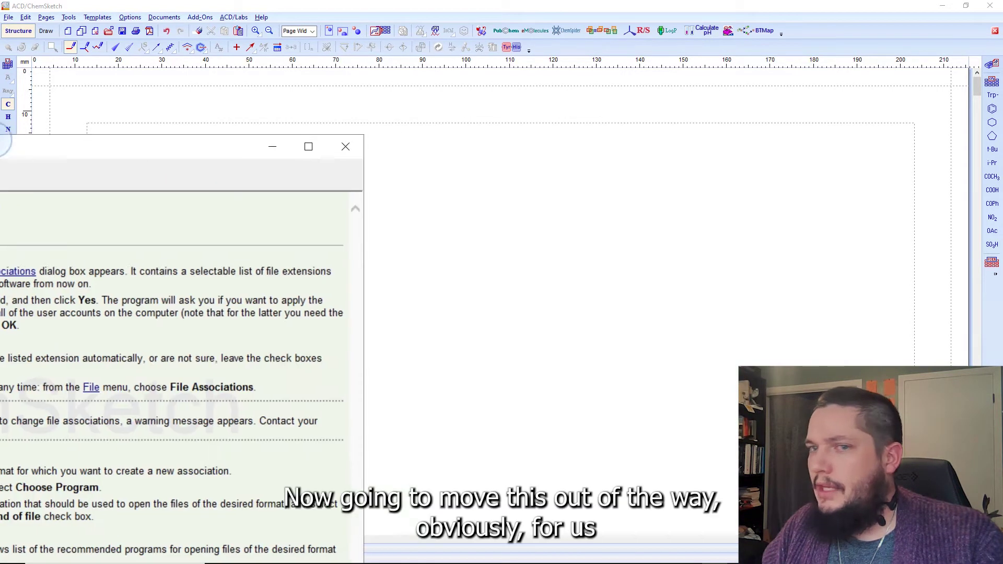
left_click(264, 169)
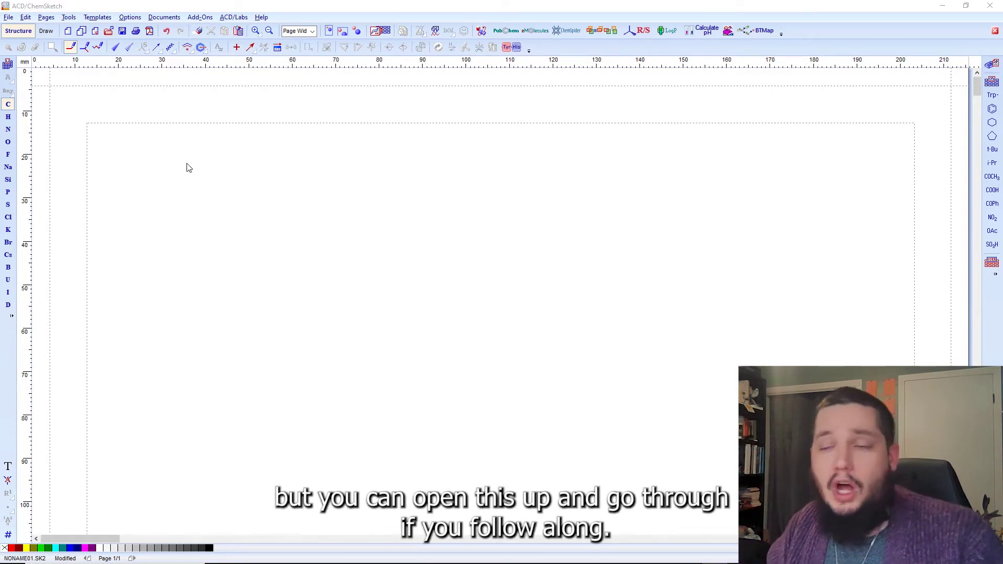
Draw isobutane in the middle of the page with Draw Normal by placing one carbon and attaching three more to form the branch
left_click(70, 47)
left_click_drag(199, 232, 209, 223)
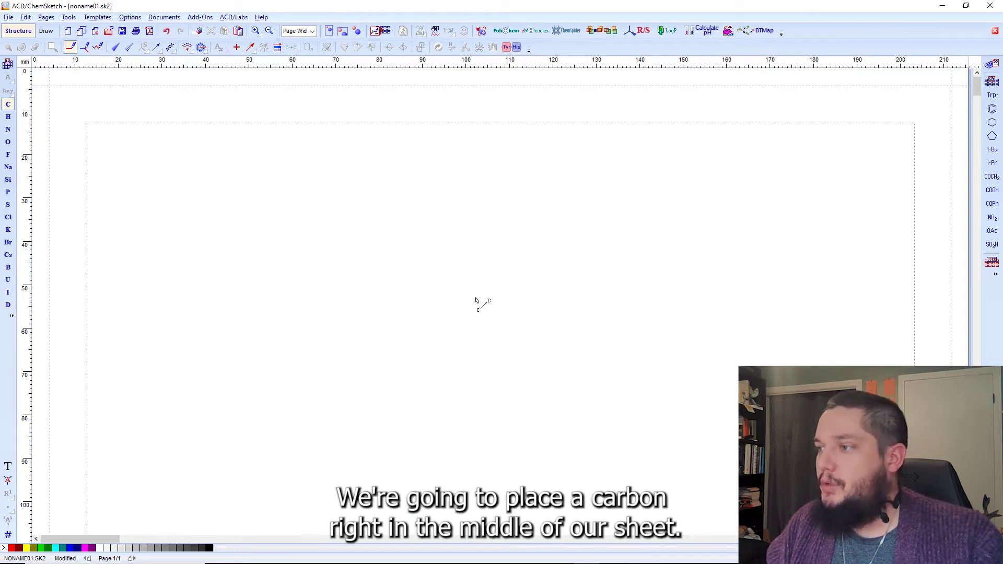
scroll(475, 301, "down", 3)
left_click(500, 258)
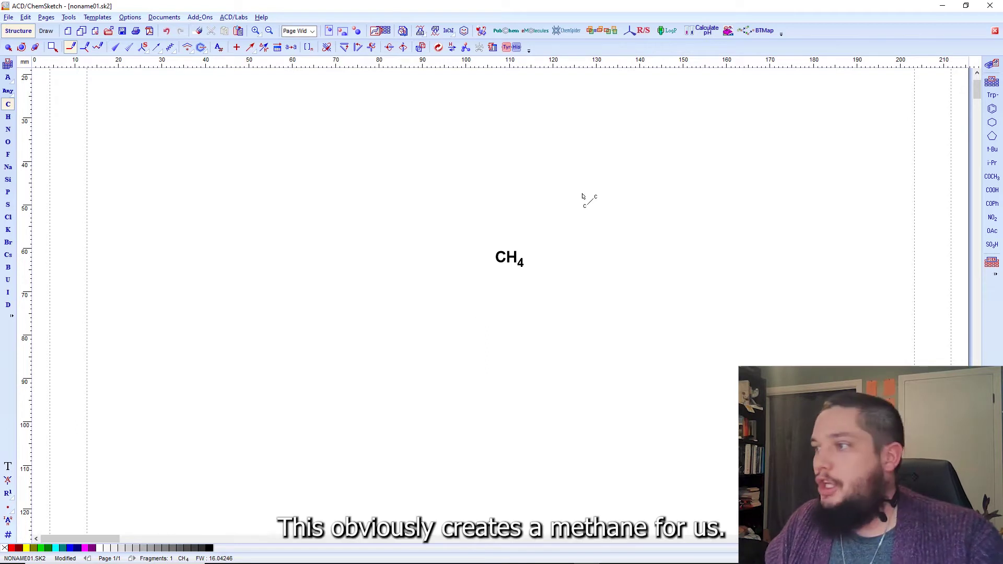
left_click(516, 256)
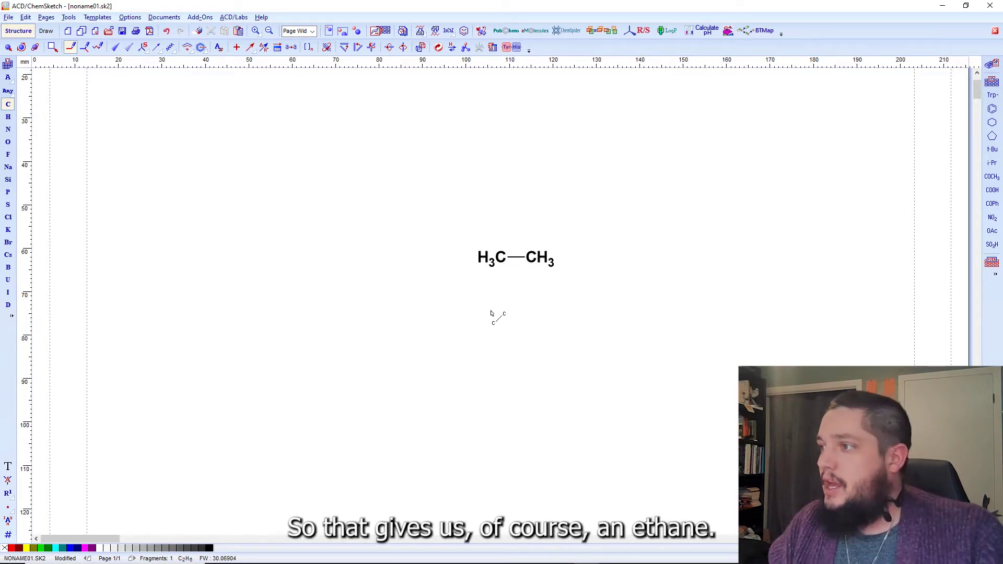
left_click(488, 257)
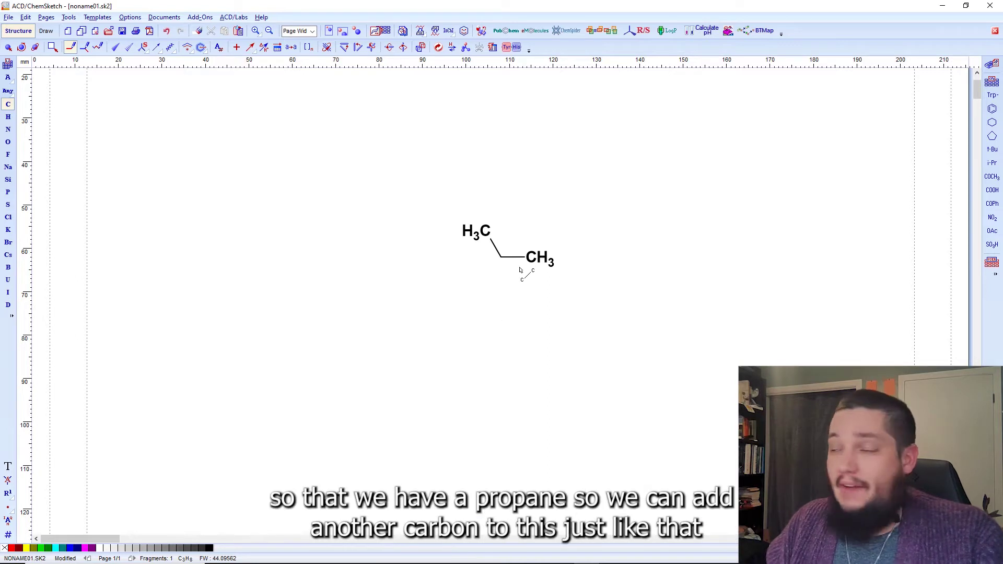
left_click(501, 263)
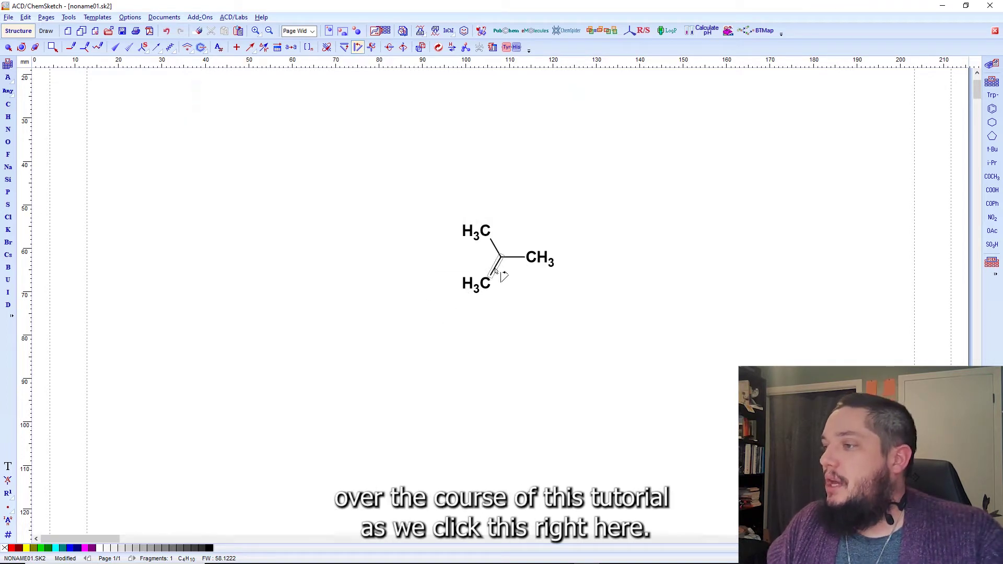
Use Set Bond Vertically on the isobutane bonds, flipping the molecule until a single methyl group points straight down
left_click(496, 266)
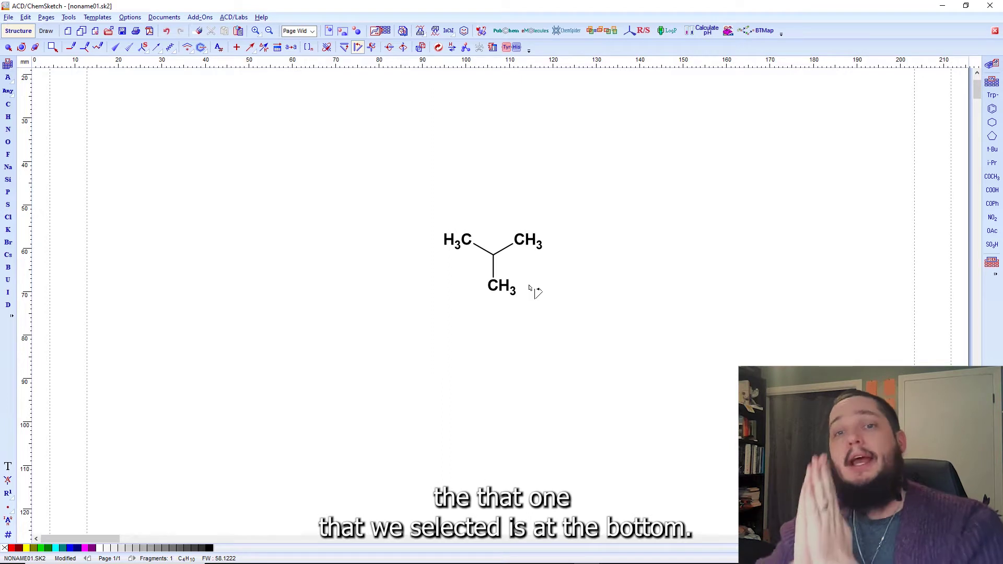
left_click(506, 249)
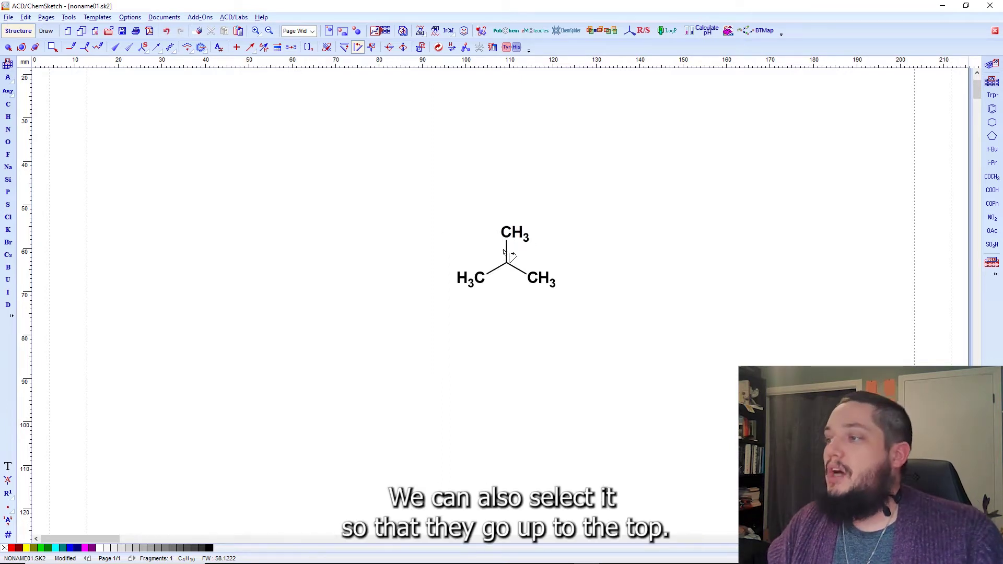
left_click(508, 251)
left_click(508, 253)
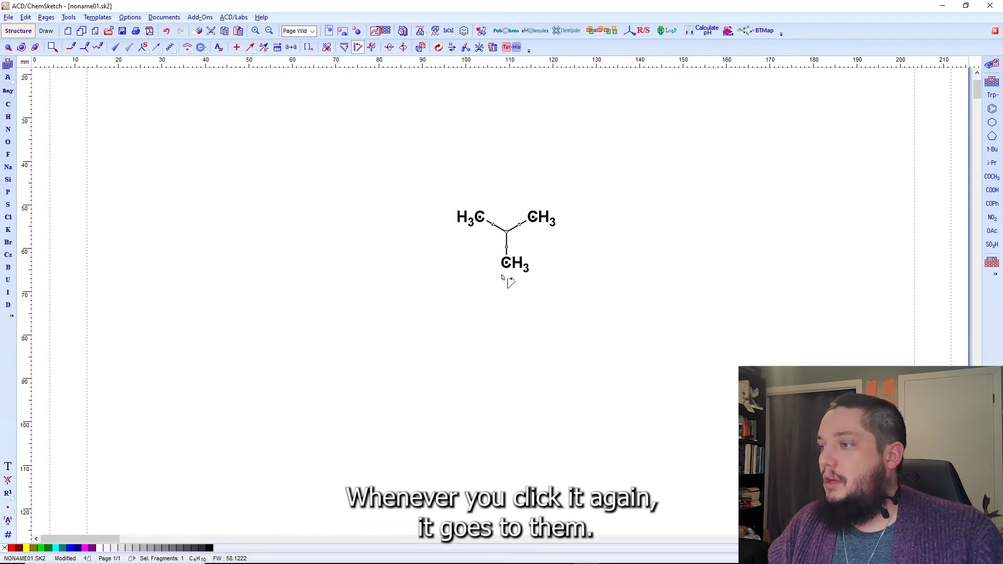
left_click(506, 315)
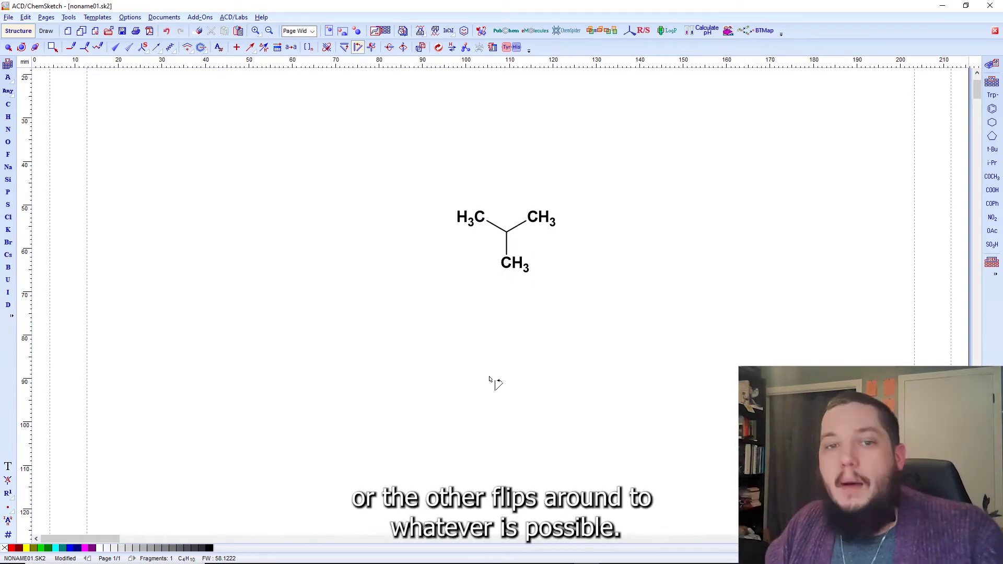
Set the upper-right methyl bond horizontal with its methyl pointing left, and set the lower-right methyl bond vertical
left_click(345, 48)
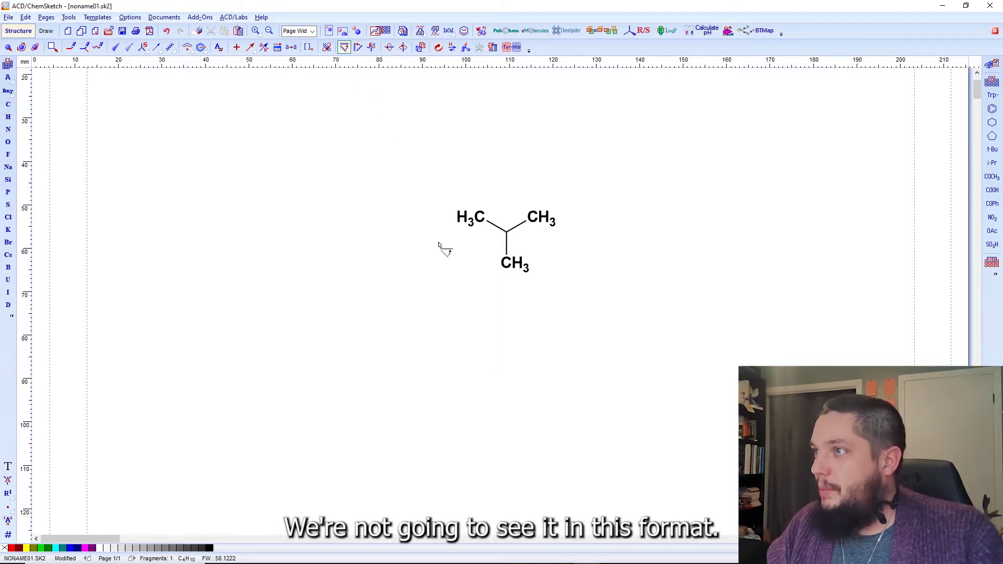
left_click(523, 225)
left_click(523, 224)
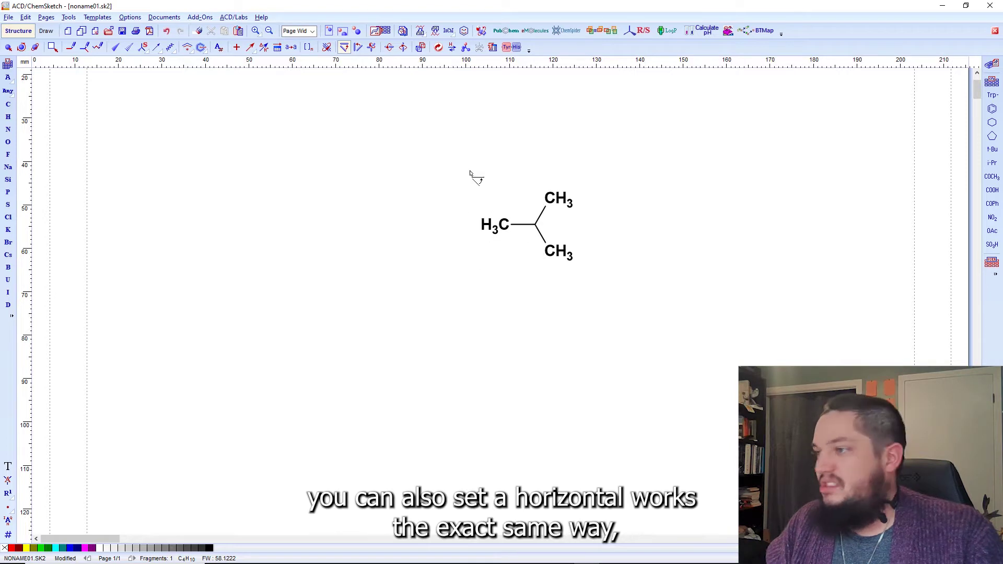
left_click(358, 49)
left_click(546, 238)
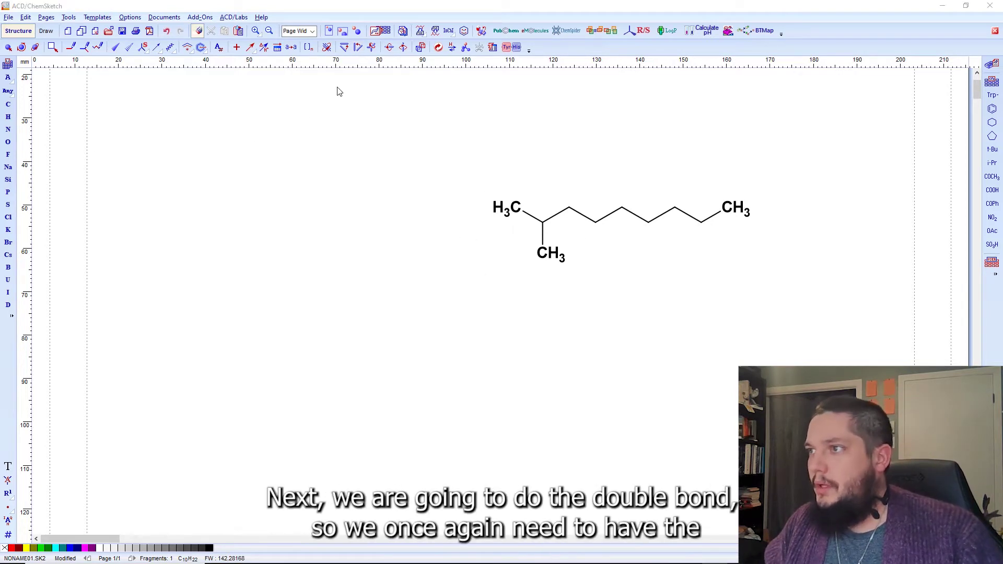
Change the terminal carbon–carbon bond at the unbranched end of the chain to a double bond and then a triple bond
left_click(71, 47)
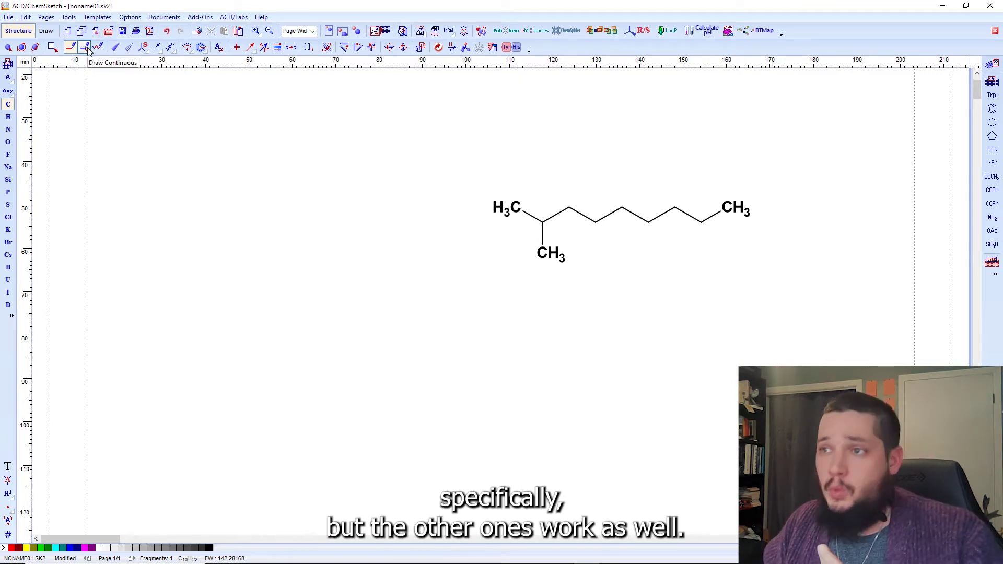
left_click(711, 216)
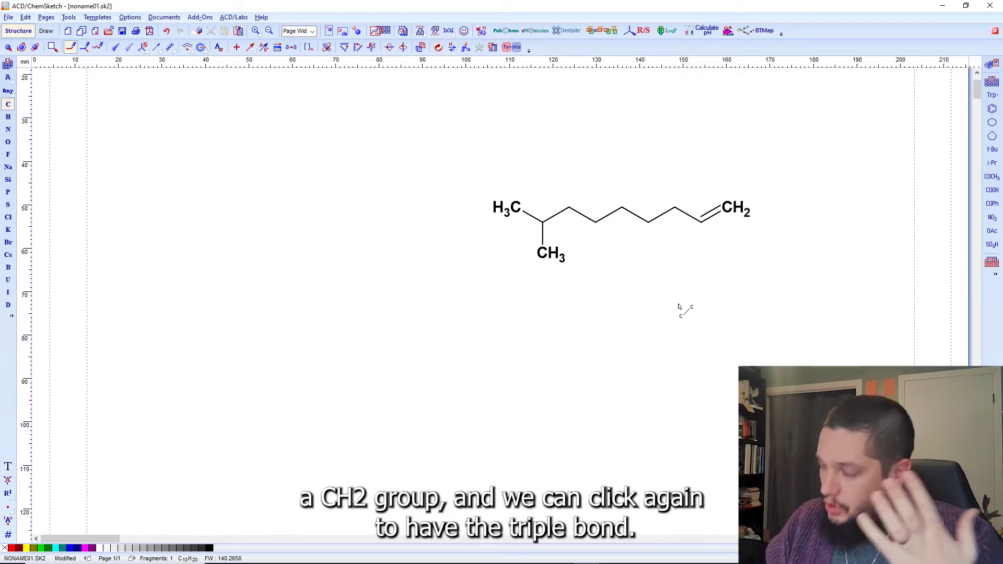
left_click(712, 216)
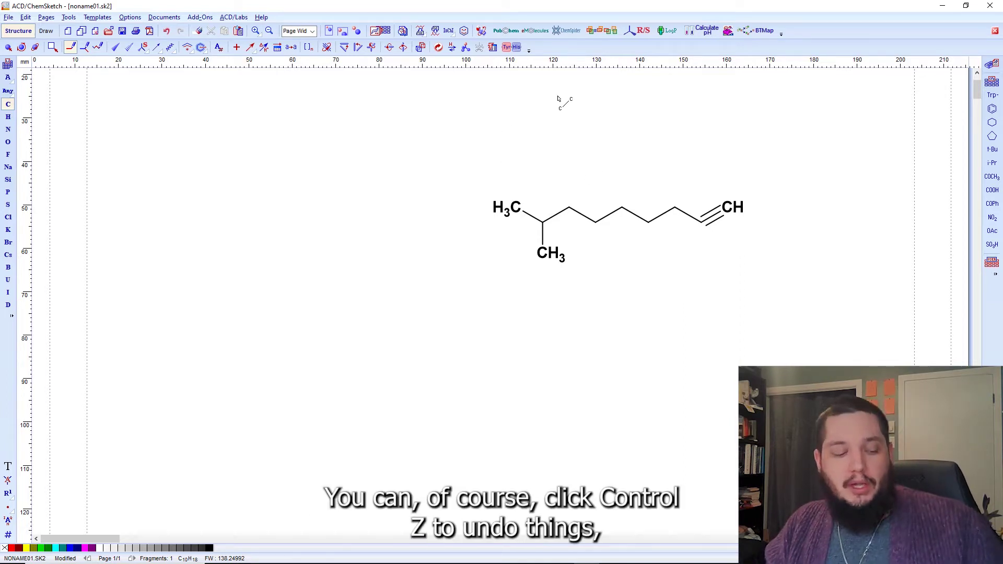
Undo the triple and double bond changes, and redo and undo the double-bond change once more
key("ctrl+z")
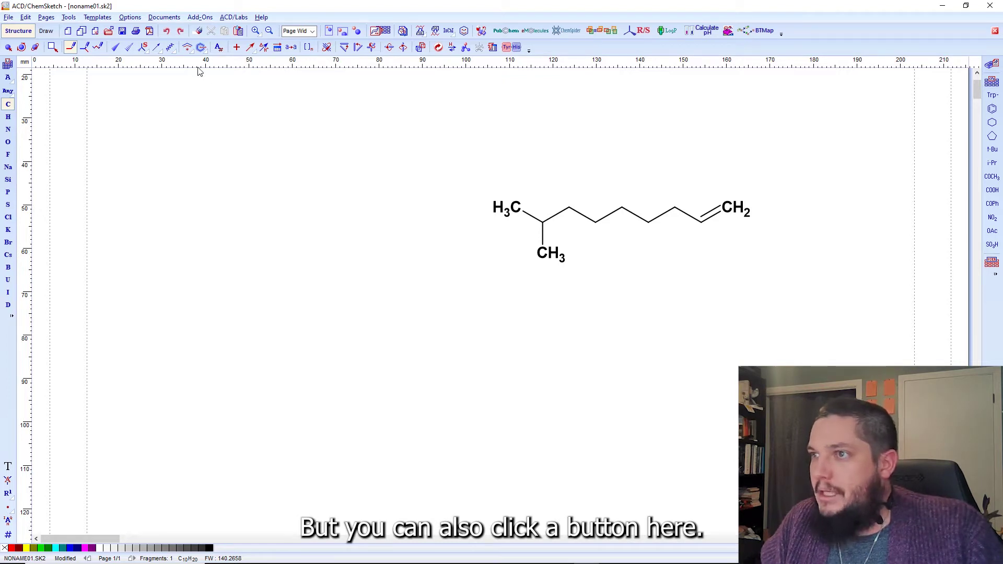
left_click(167, 32)
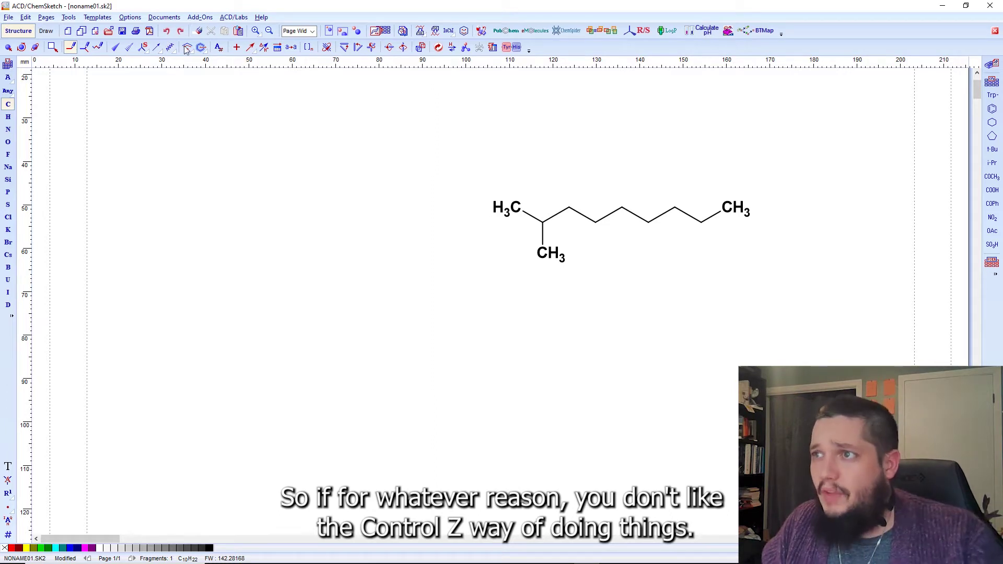
left_click(181, 32)
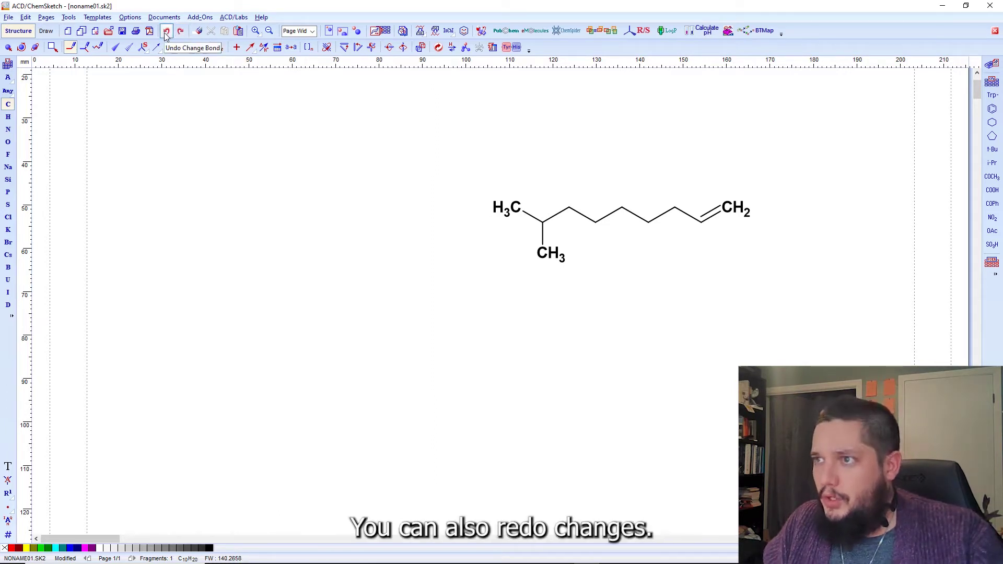
left_click(166, 32)
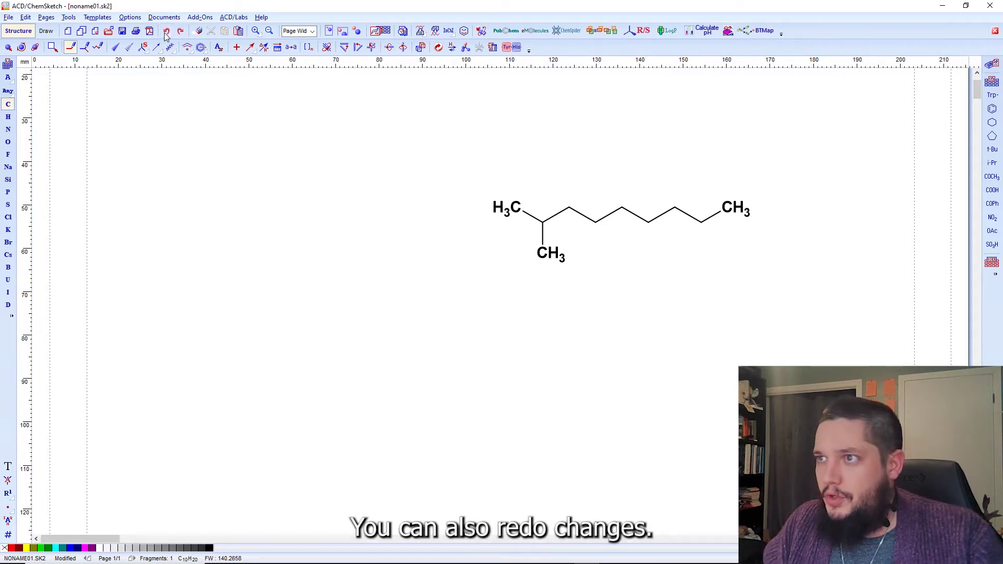
left_click(26, 17)
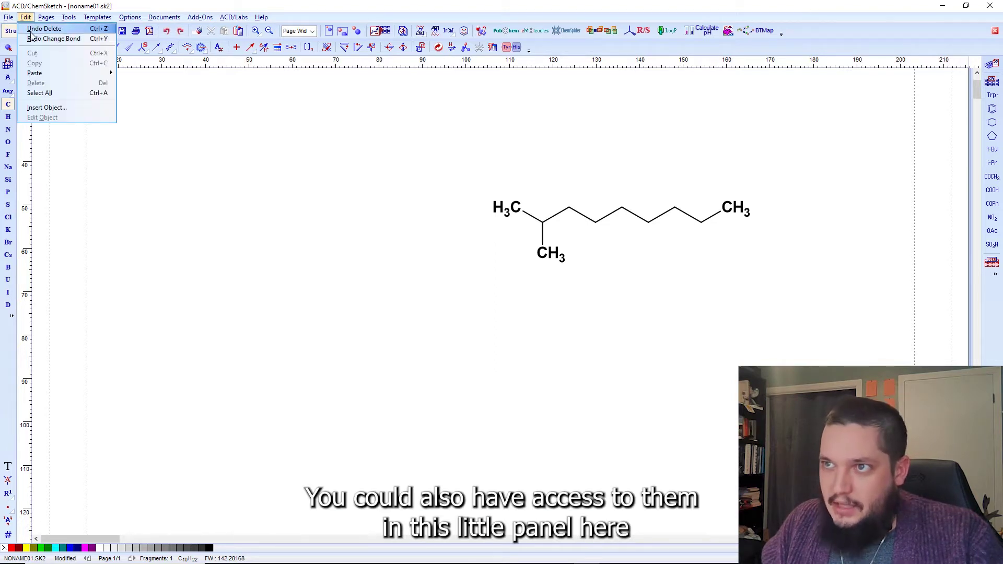
key("Escape")
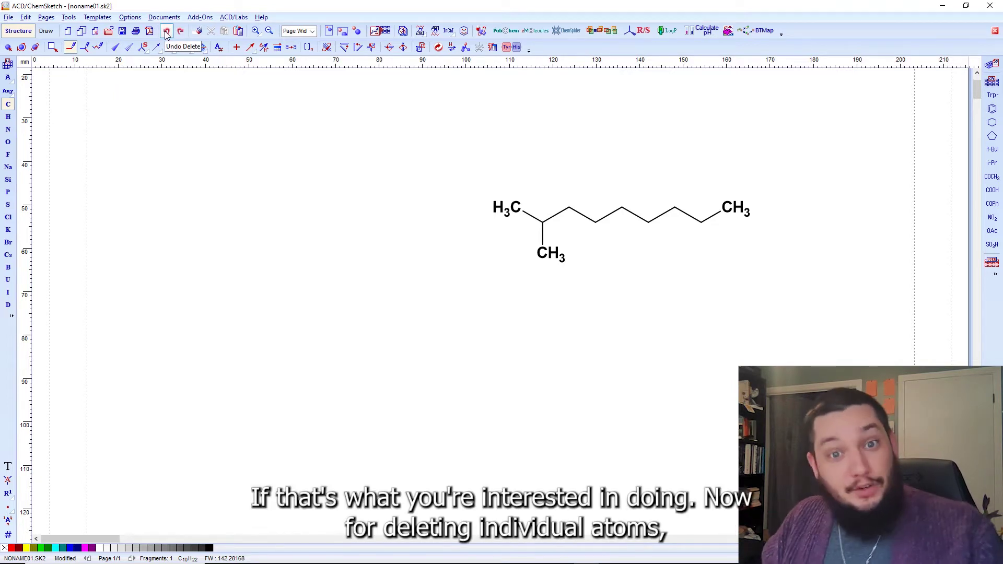
Use the Delete tool on the carbon beside the unbranched end's methyl, once removing both and once only that carbon, undoing each deletion
left_click(198, 31)
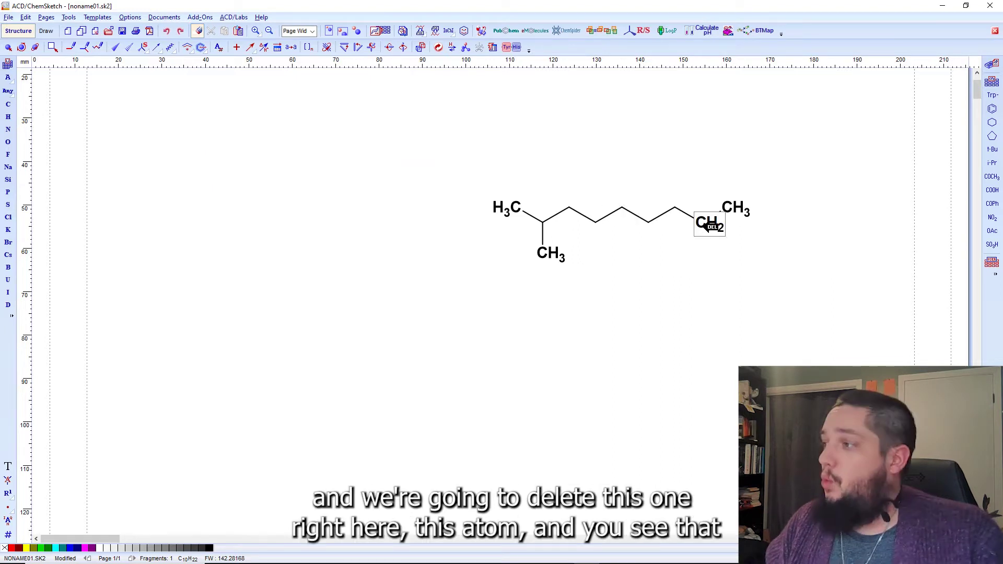
left_click(709, 226)
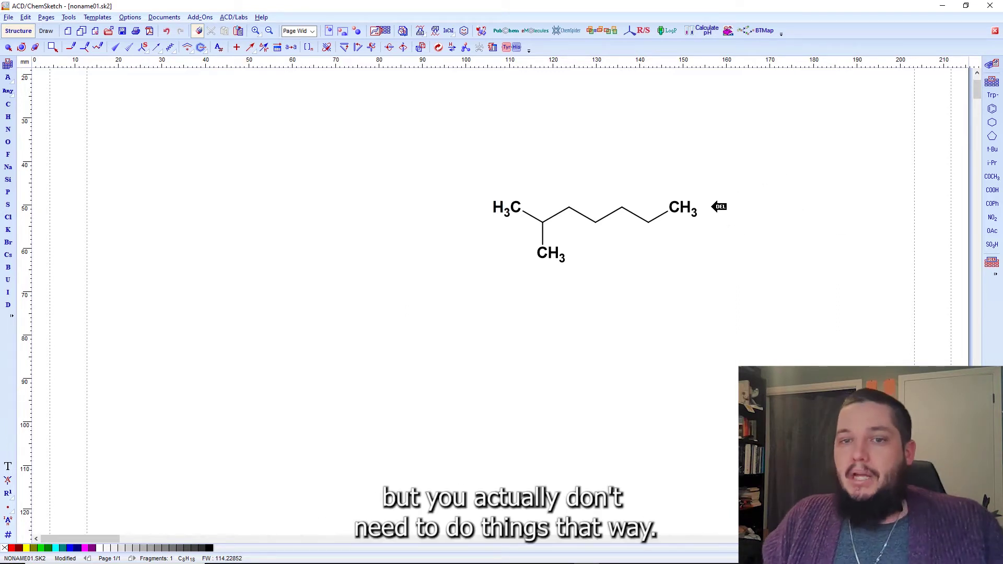
key("ctrl+z")
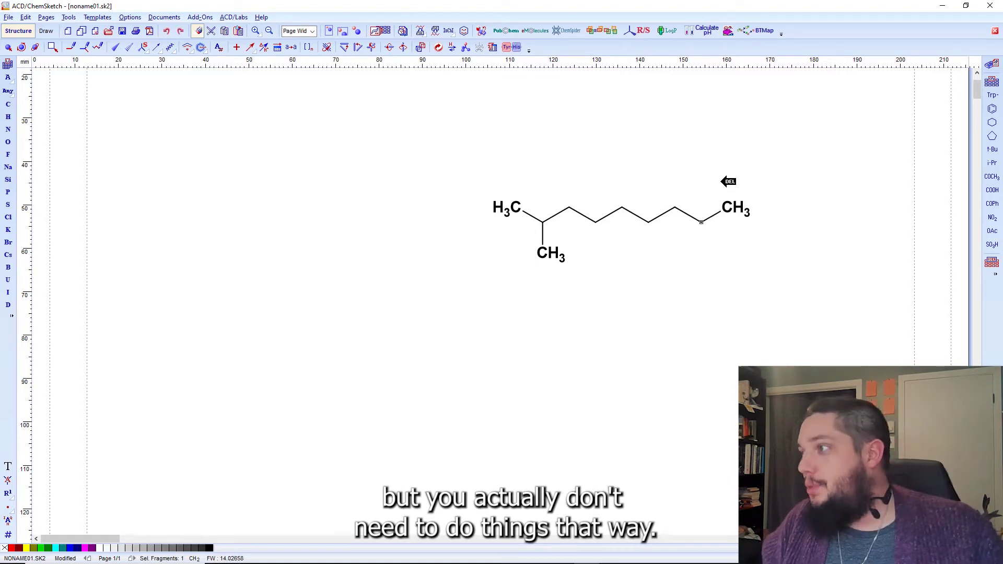
left_click(704, 222)
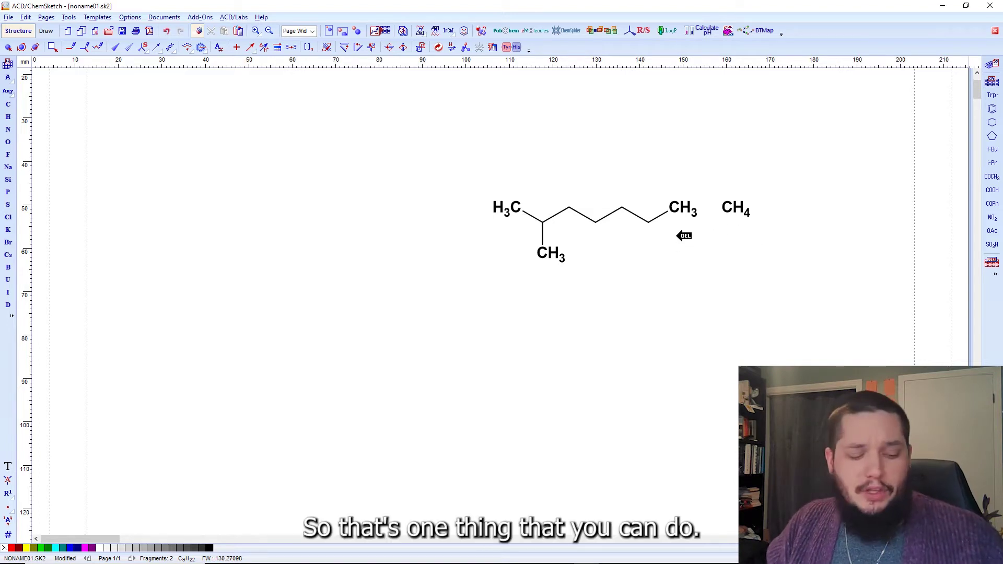
key("ctrl+z")
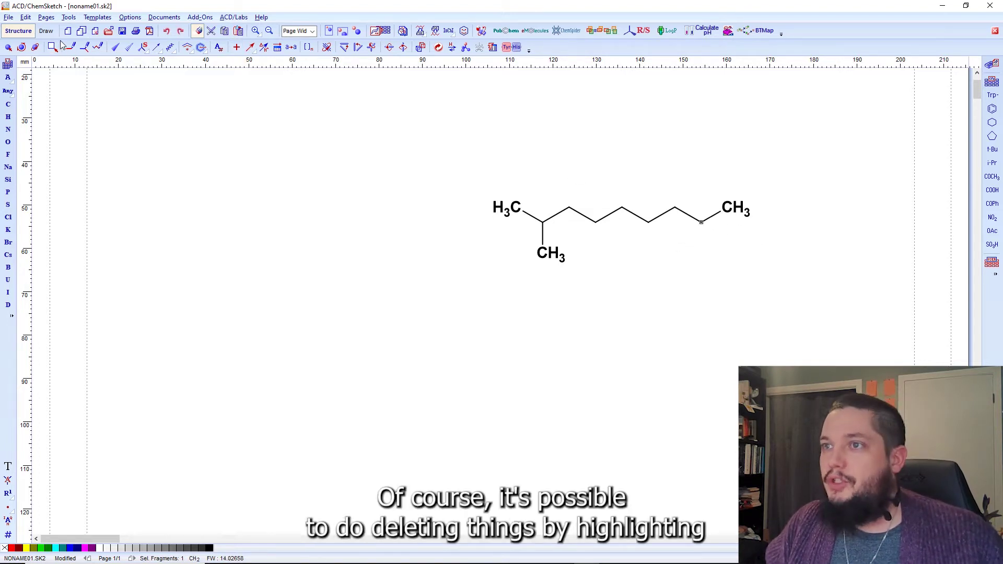
Select only the terminal methyl at the unbranched end of the chain, delete it, and undo the deletion
left_click(8, 47)
left_click(754, 188)
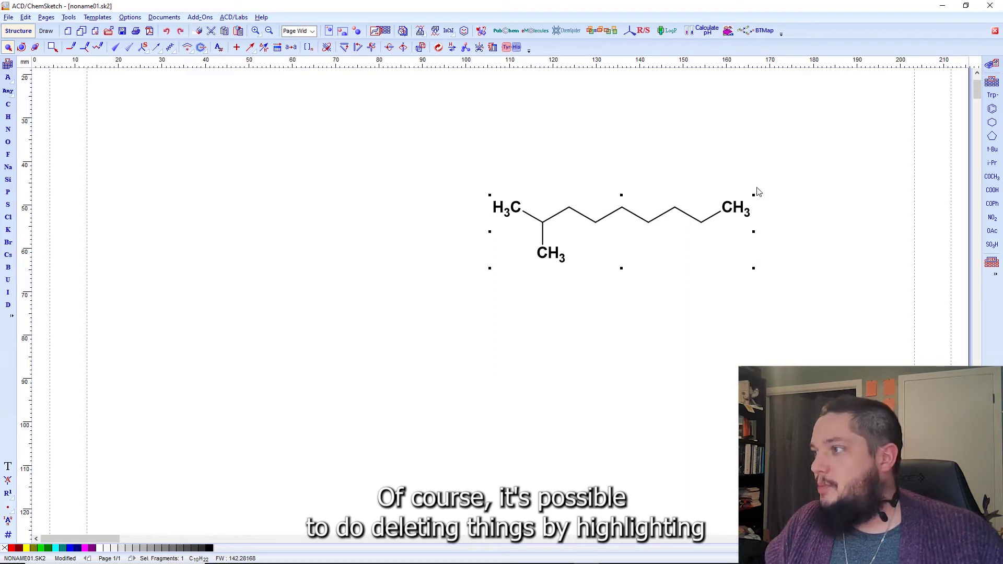
left_click(753, 188)
left_click(734, 203)
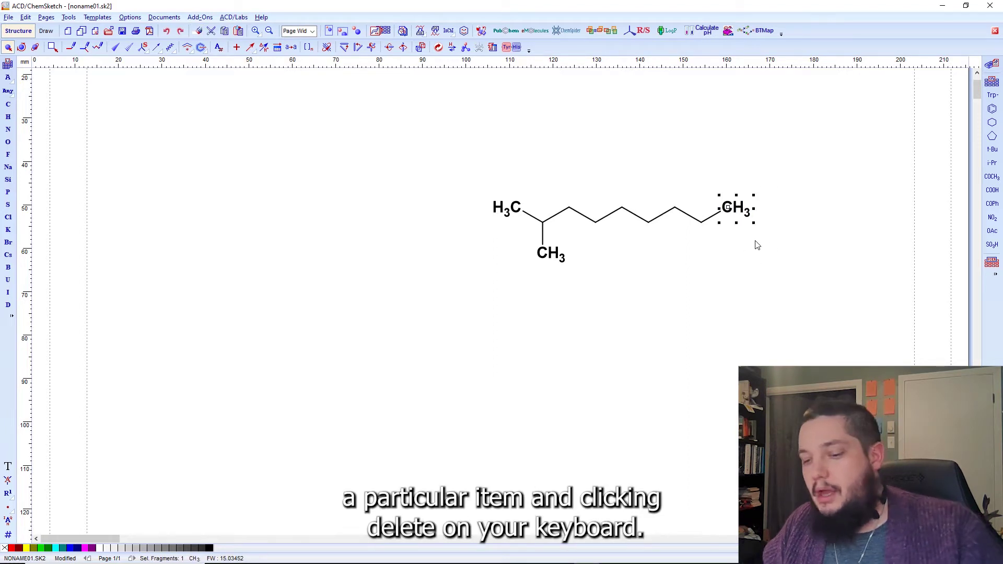
key("Delete")
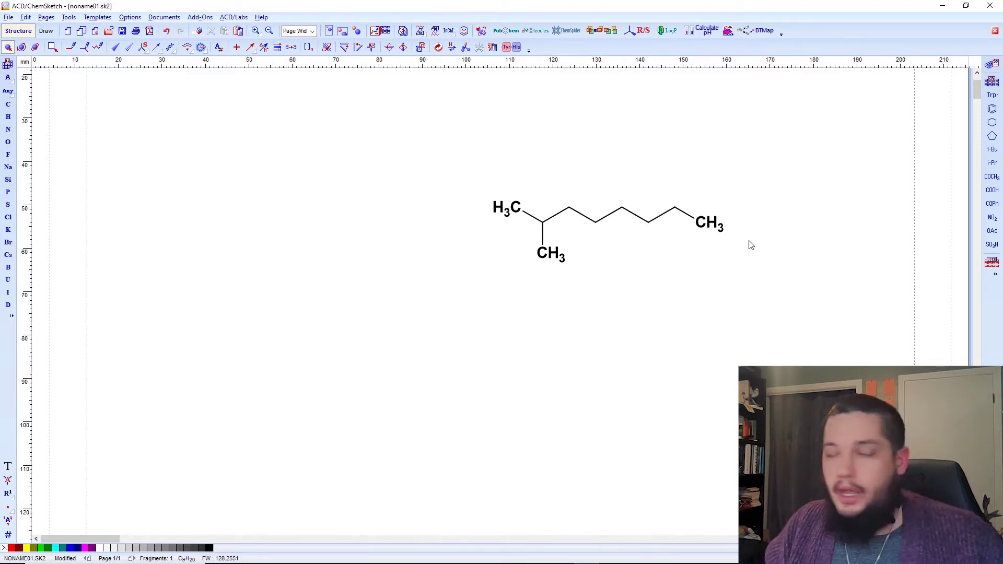
key("ctrl+z")
Try to delete just the selected carbon next to the terminal methyl, and undo the deletion
left_click(701, 222)
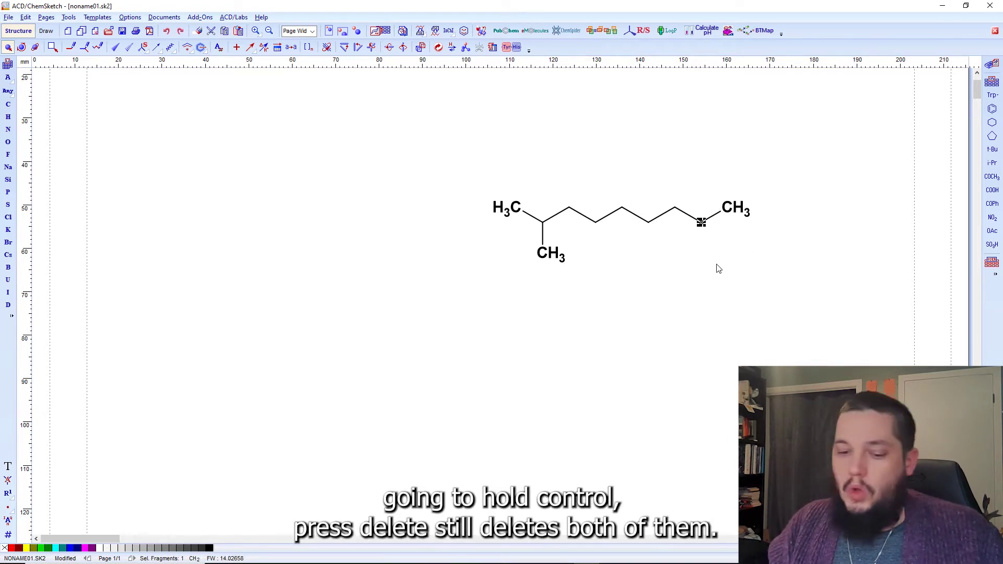
key("ctrl+Delete")
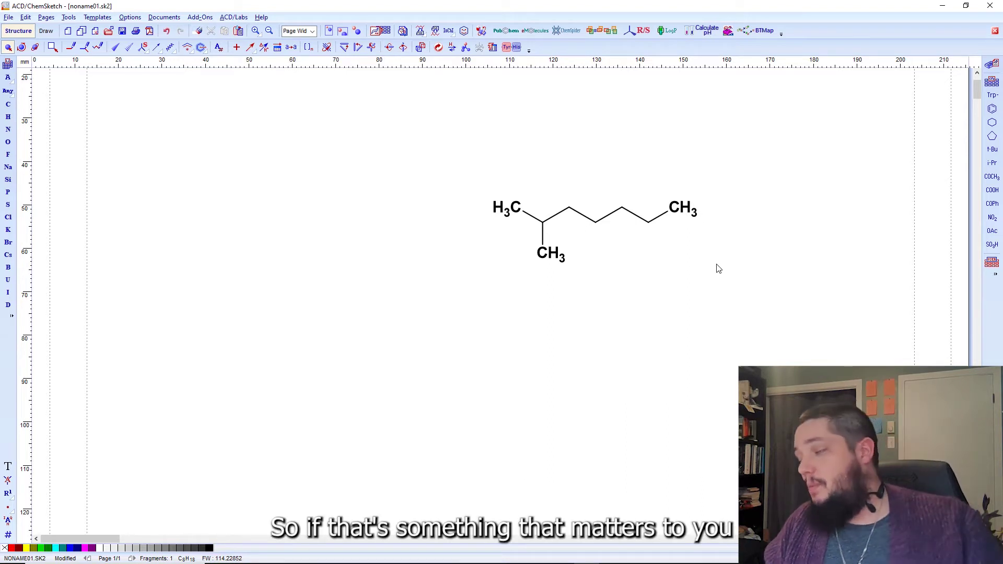
key("ctrl+z")
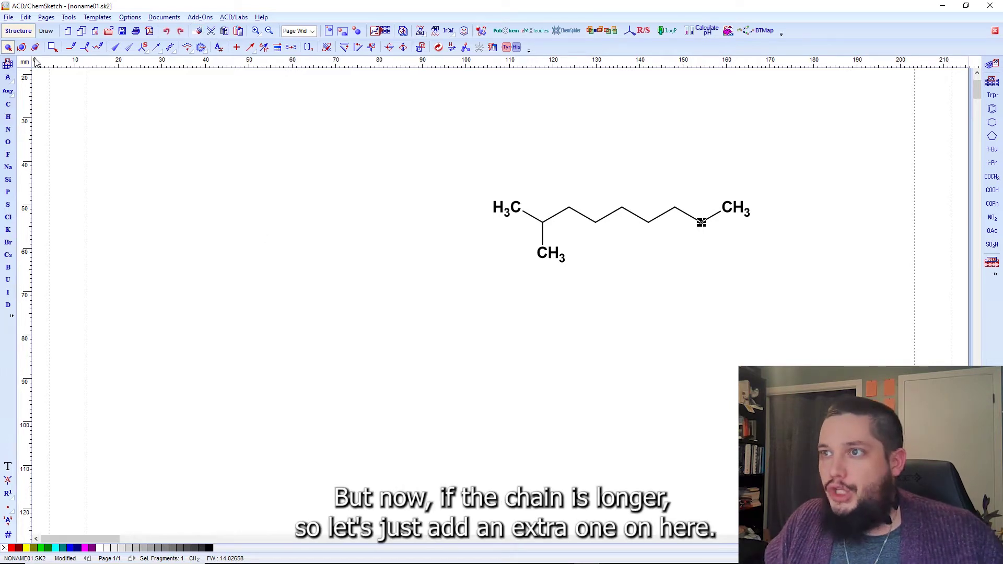
Extend the unbranched end by one carbon, delete the third carbon from that end, and undo both changes
left_click(70, 47)
left_click(739, 209)
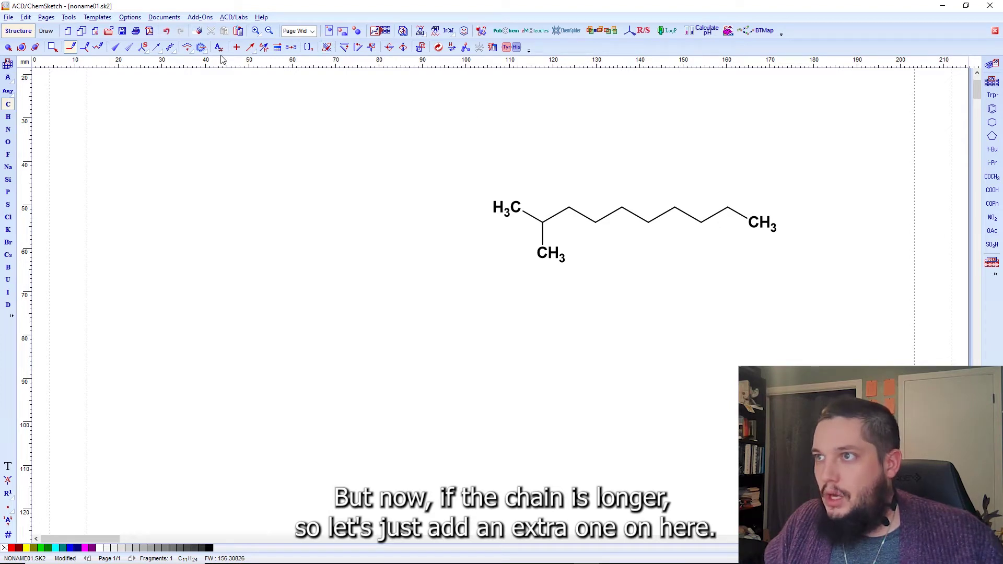
left_click(199, 31)
left_click(702, 222)
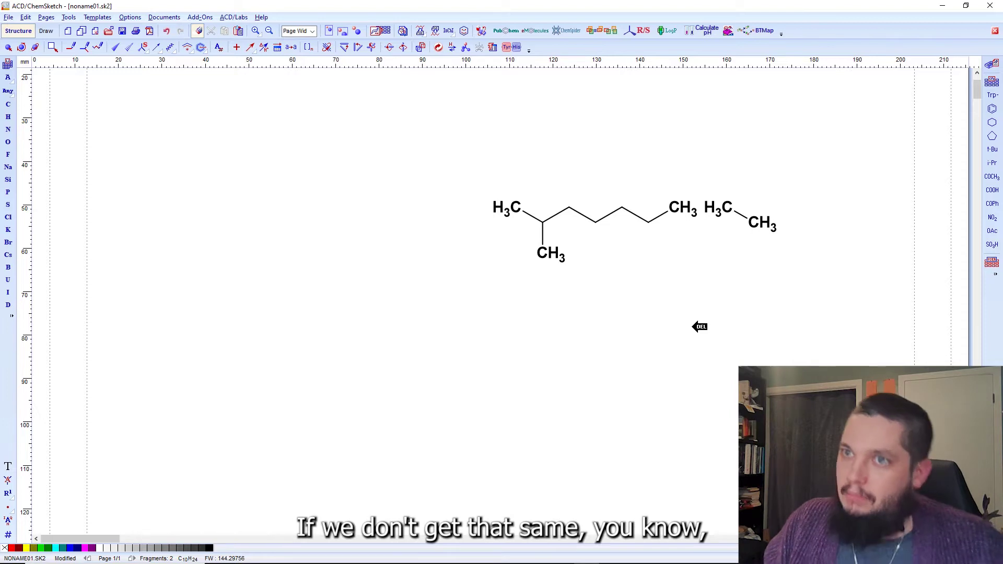
key("ctrl+z")
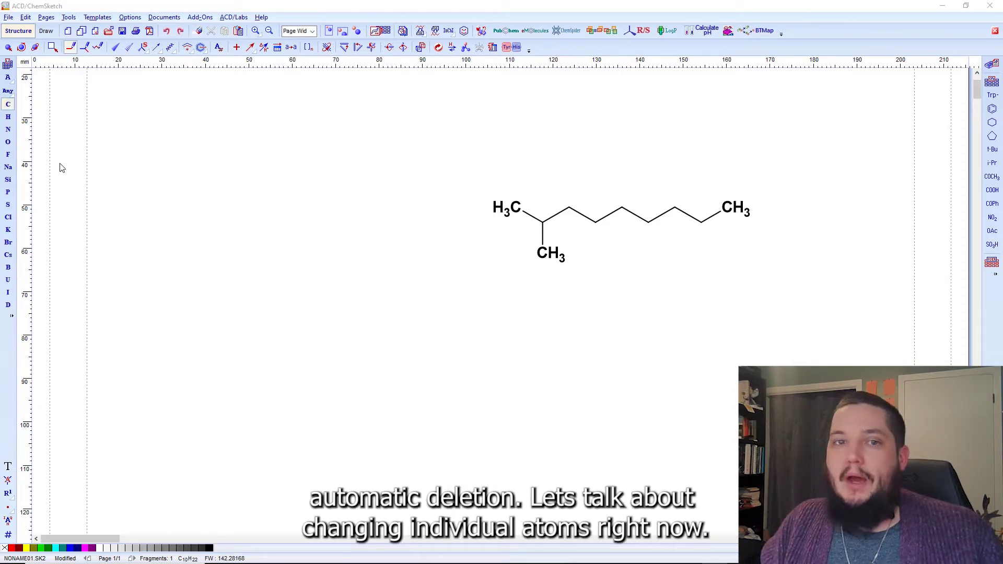
View the Periodic Table of Elements to examine which atoms can be chosen, and close it without choosing one
left_click(8, 64)
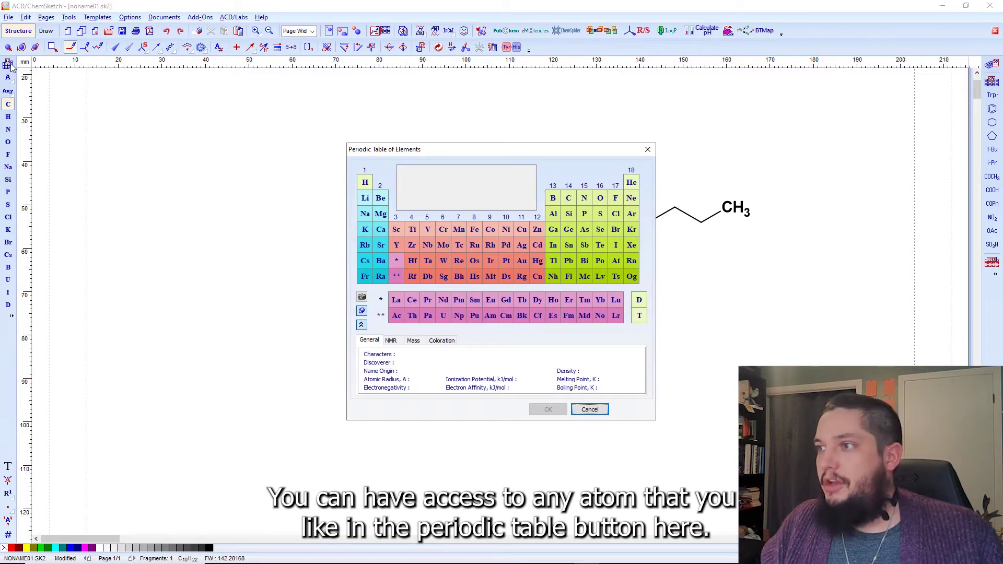
left_click(647, 150)
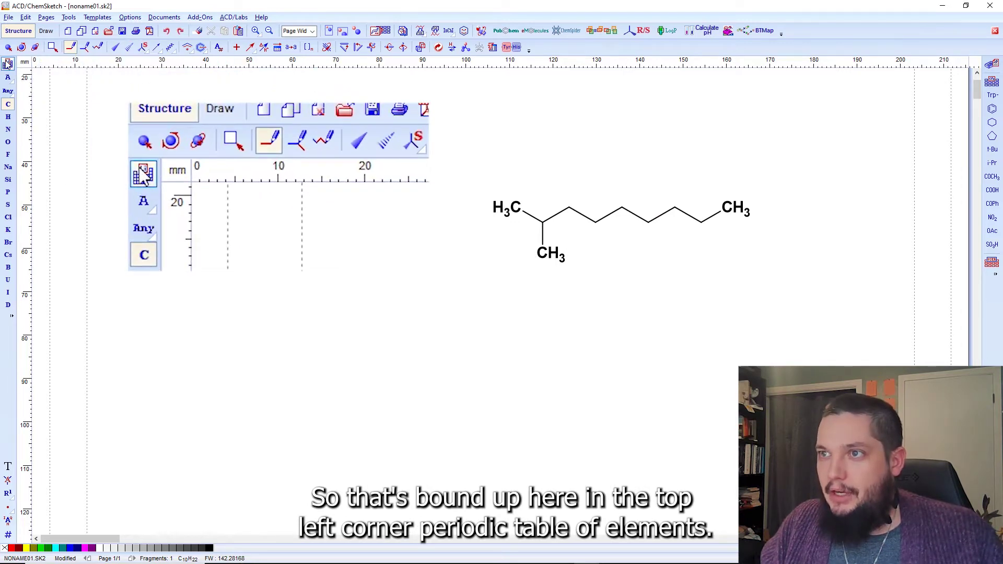
left_click(8, 63)
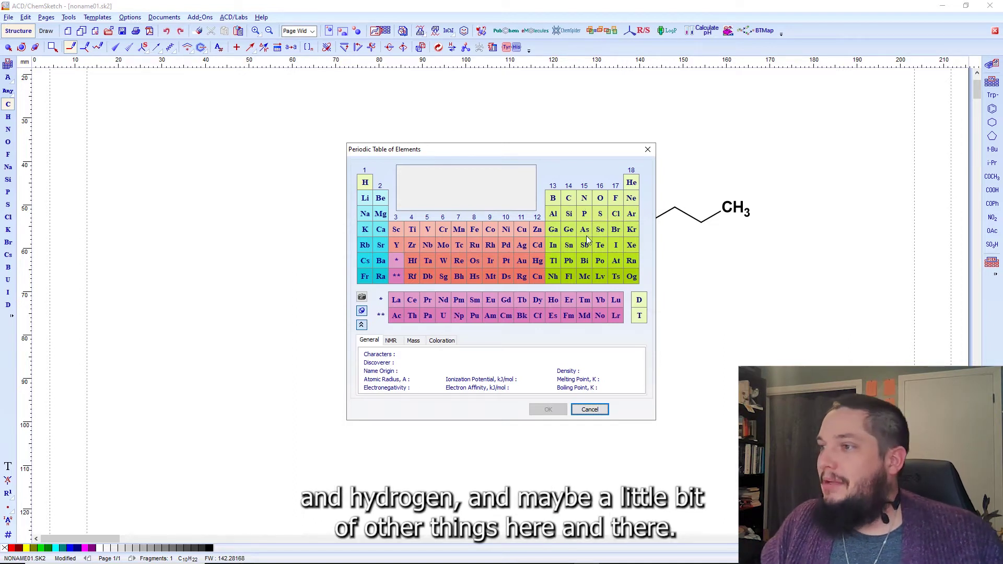
left_click(649, 151)
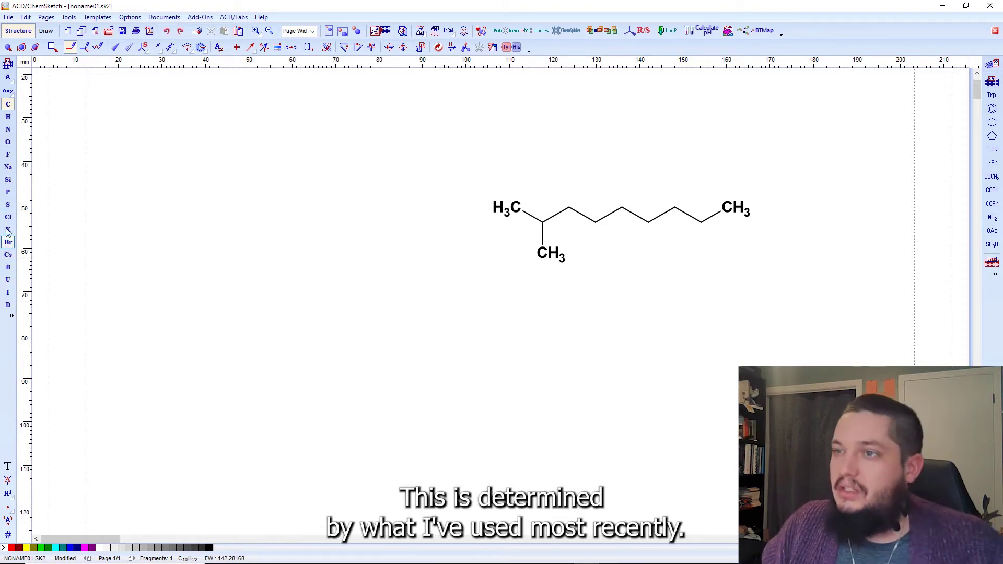
Replace the upper methyl at the branched end with fluorine, and attach two fluorines to the opposite terminal carbon using Draw Continuous
left_click(8, 155)
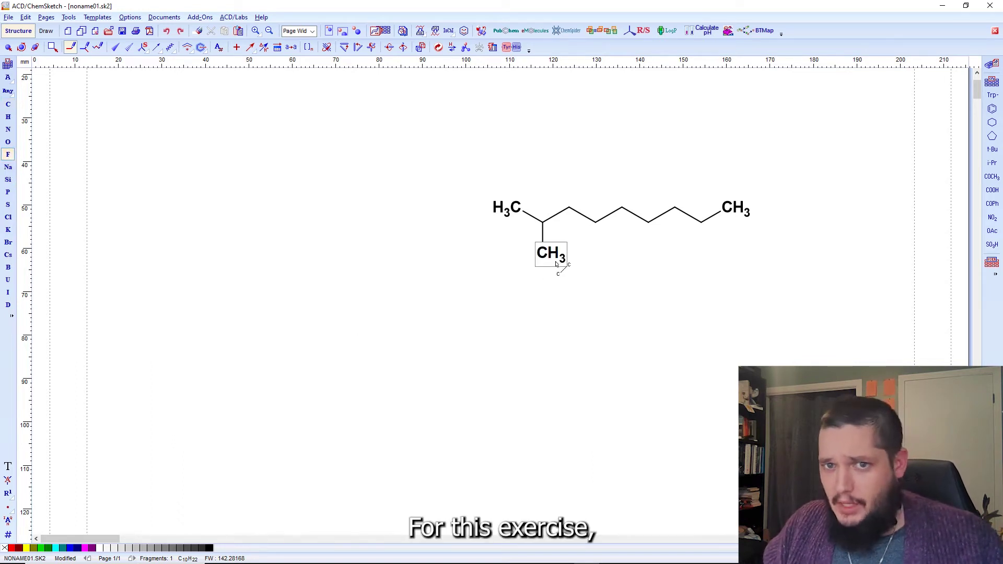
left_click(516, 209)
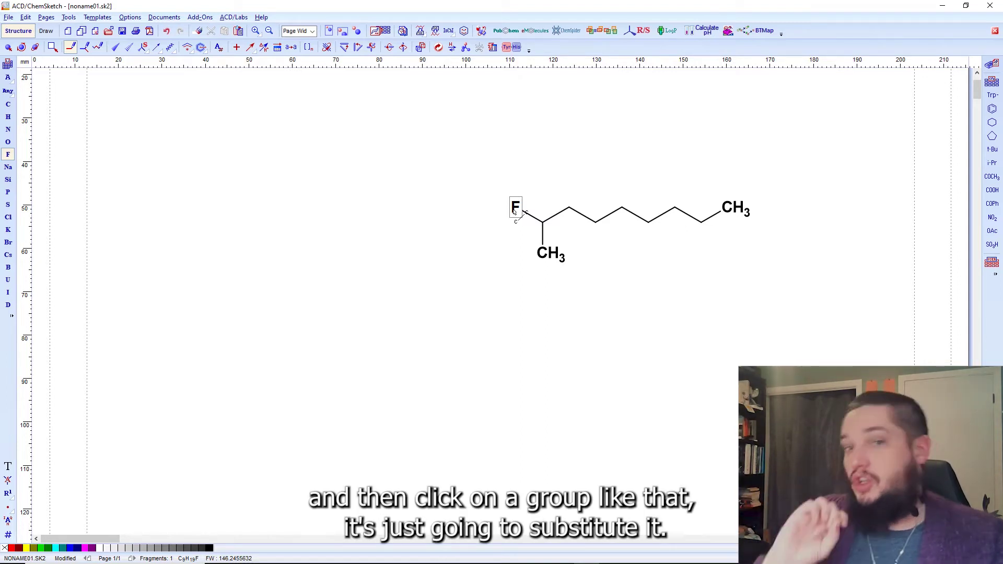
left_click(86, 48)
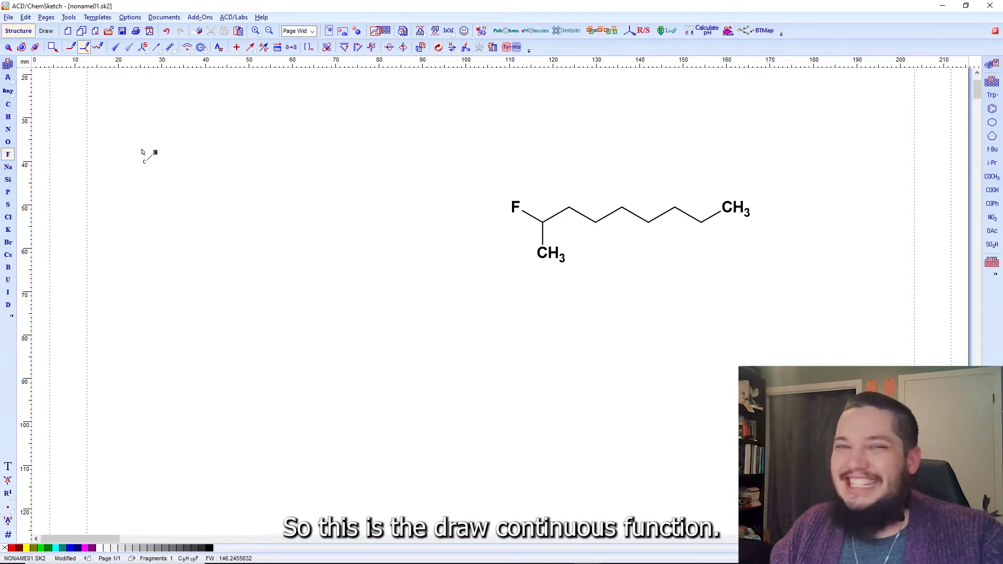
left_click(735, 209)
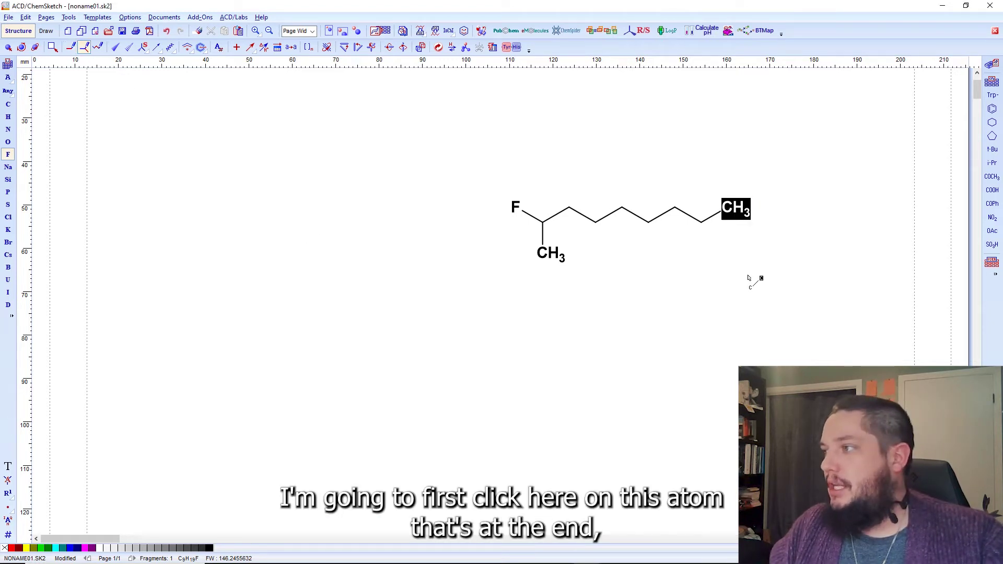
left_click(745, 211)
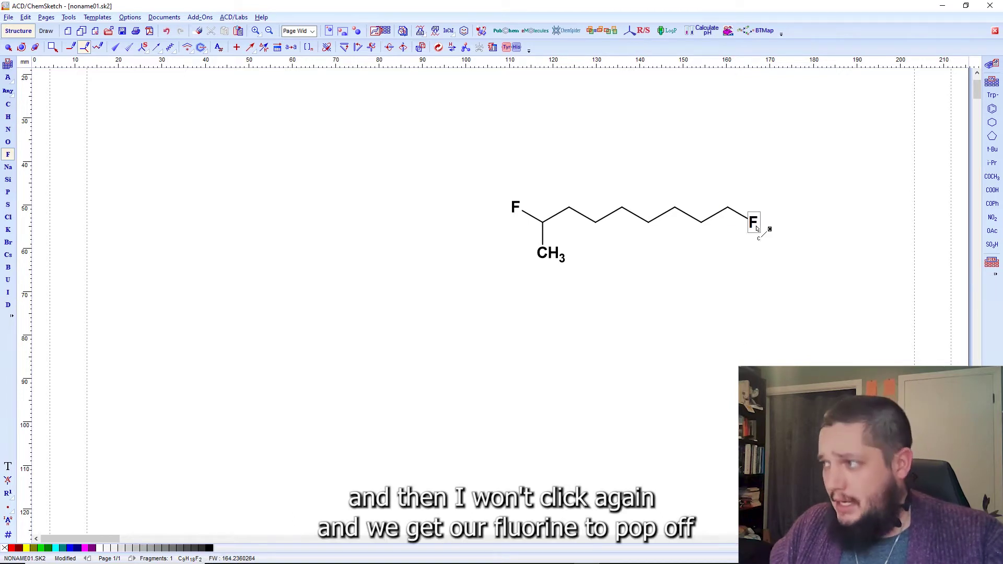
left_click(730, 208)
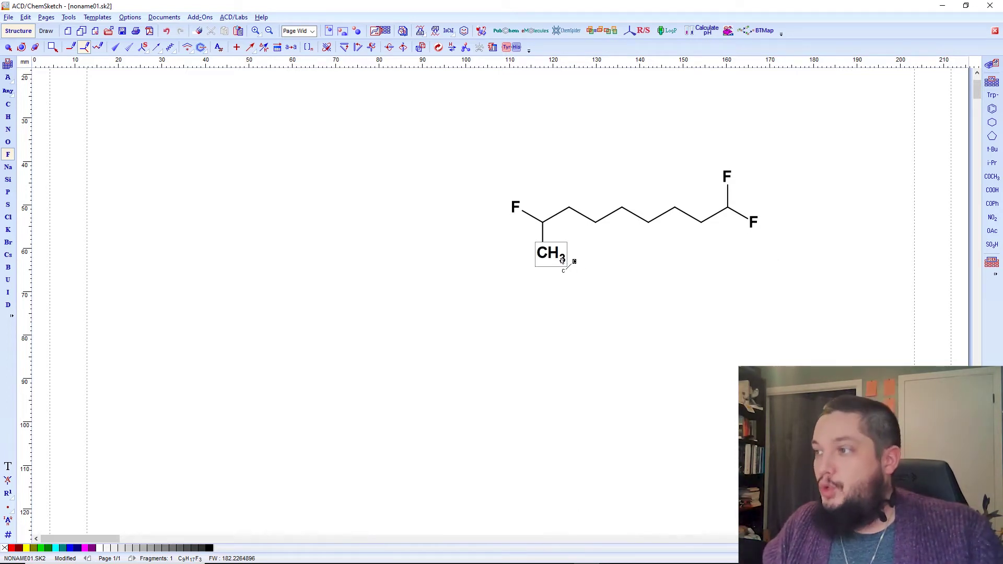
key("ctrl+z")
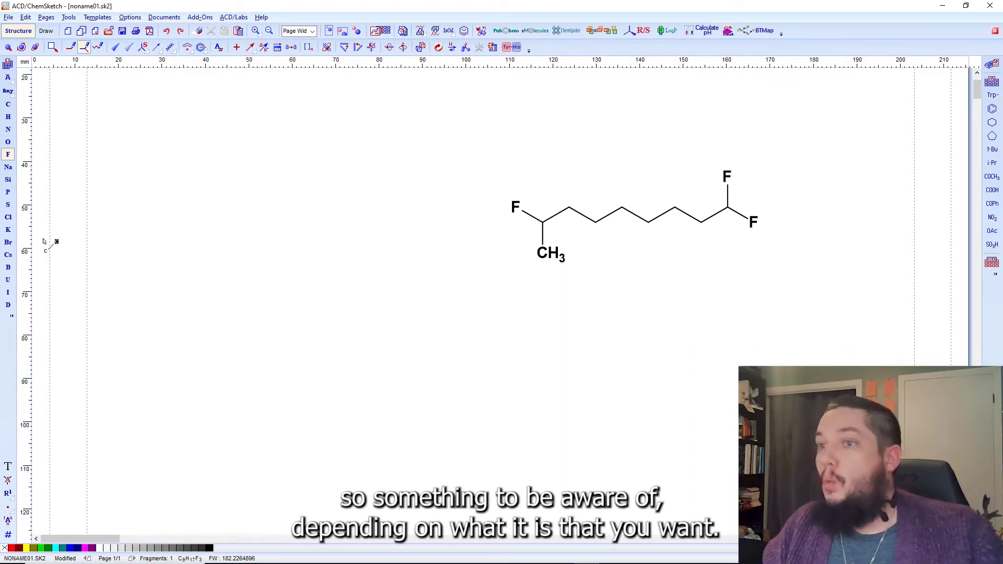
With Draw Normal, try bonding the difluoro carbon to the remaining methyl, and try substituting fluorine for the difluoro carbon, undoing each change
left_click(71, 47)
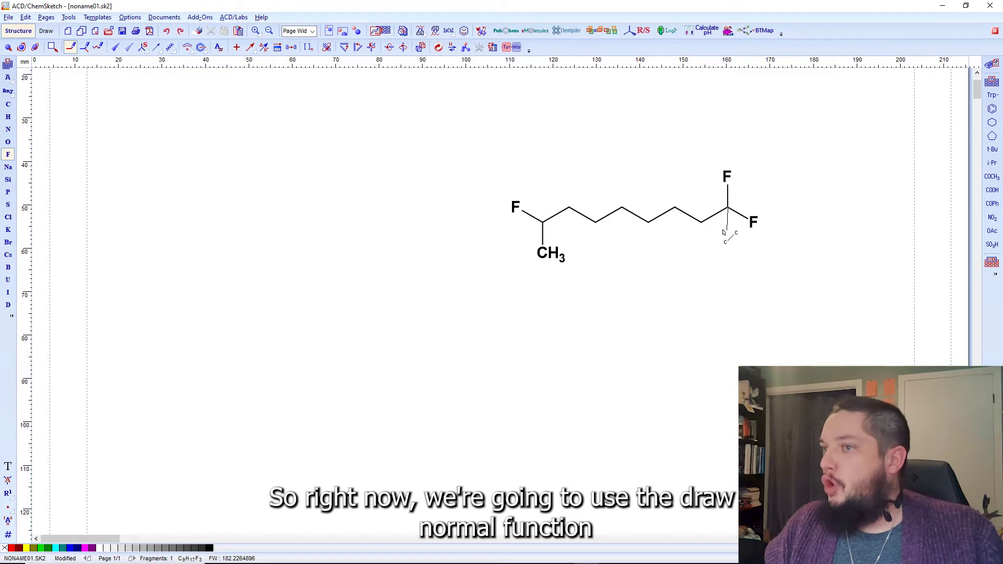
left_click_drag(606, 255, 545, 253)
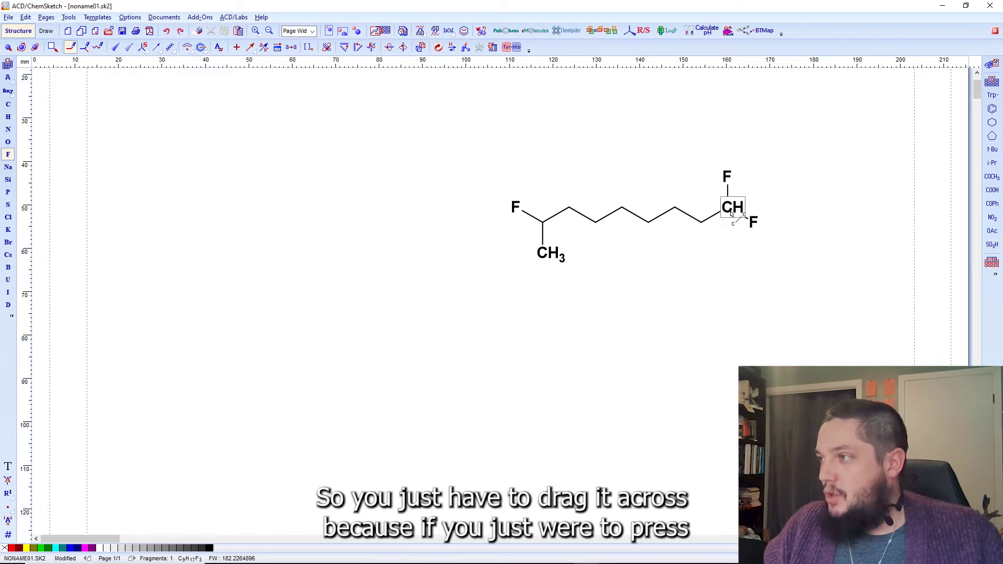
left_click_drag(729, 209, 558, 255)
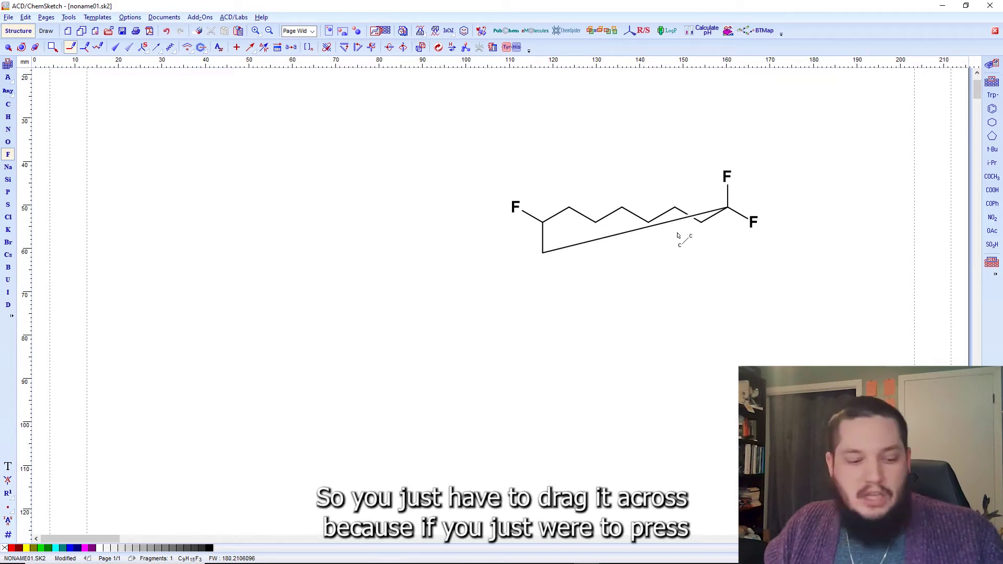
key("ctrl+z")
left_click(727, 209)
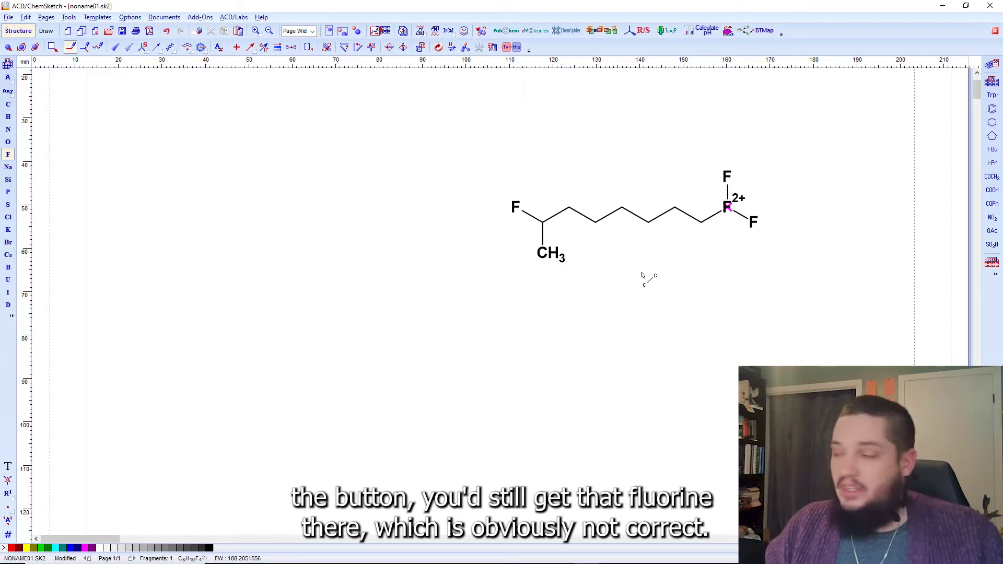
key("ctrl+z")
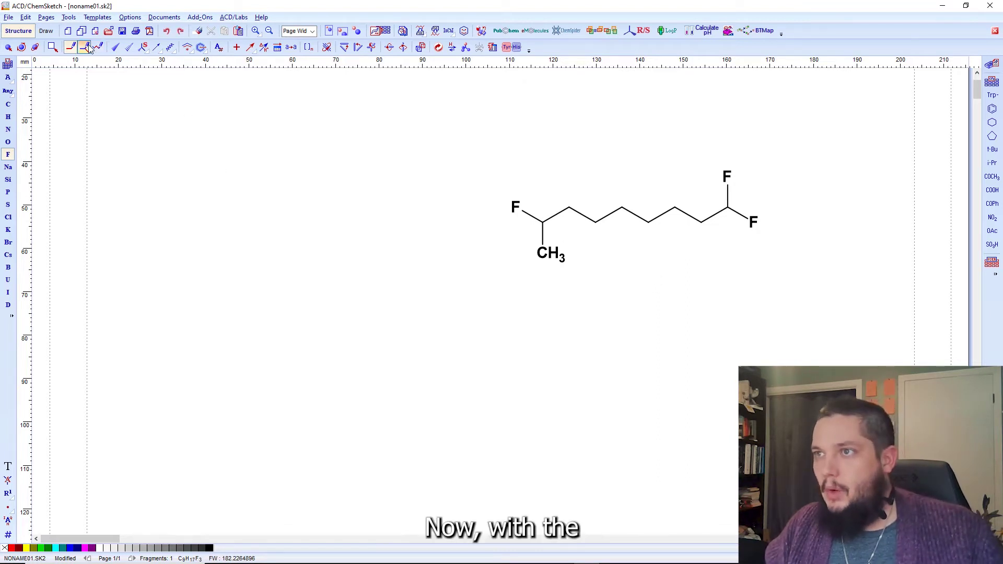
Close the ring by bonding the difluoro carbon to the remaining methyl carbon with Draw Continuous, and clean up the structure's geometry
left_click(88, 47)
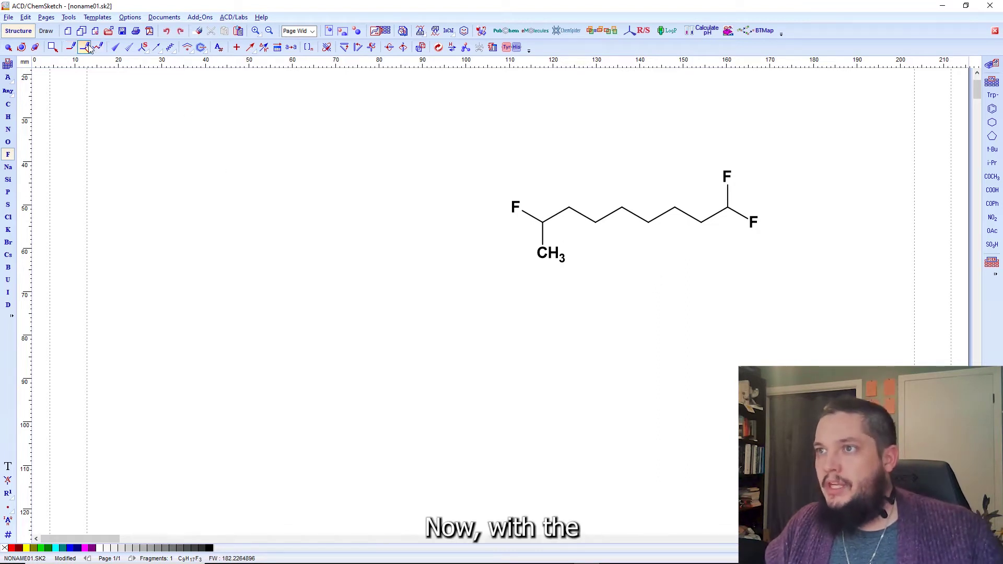
left_click(727, 207)
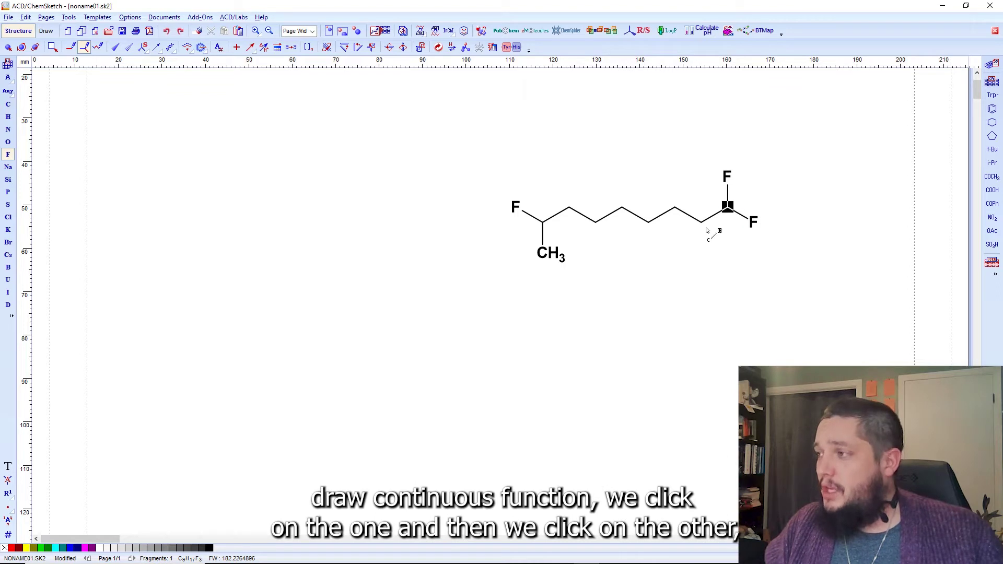
left_click(552, 255)
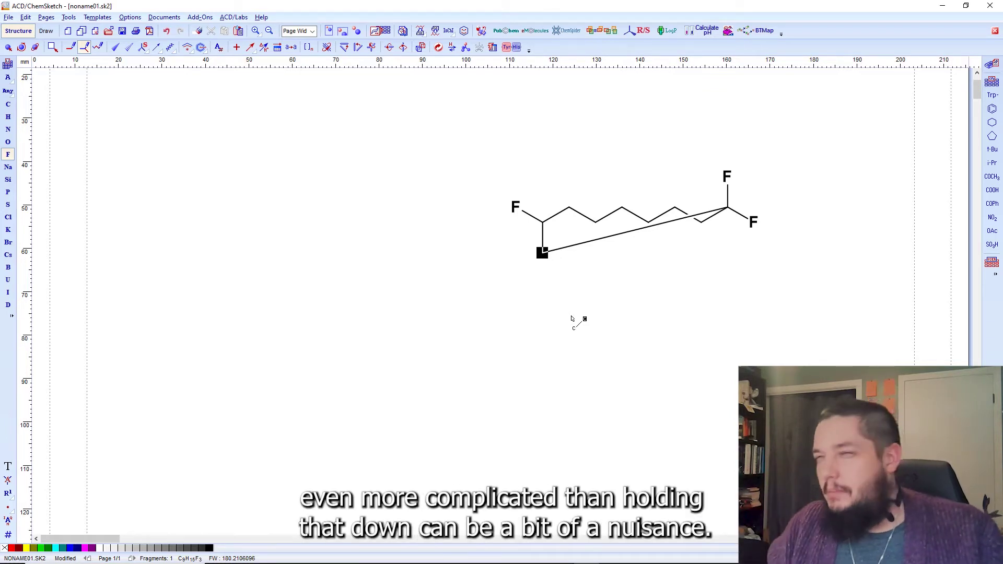
left_click(86, 48)
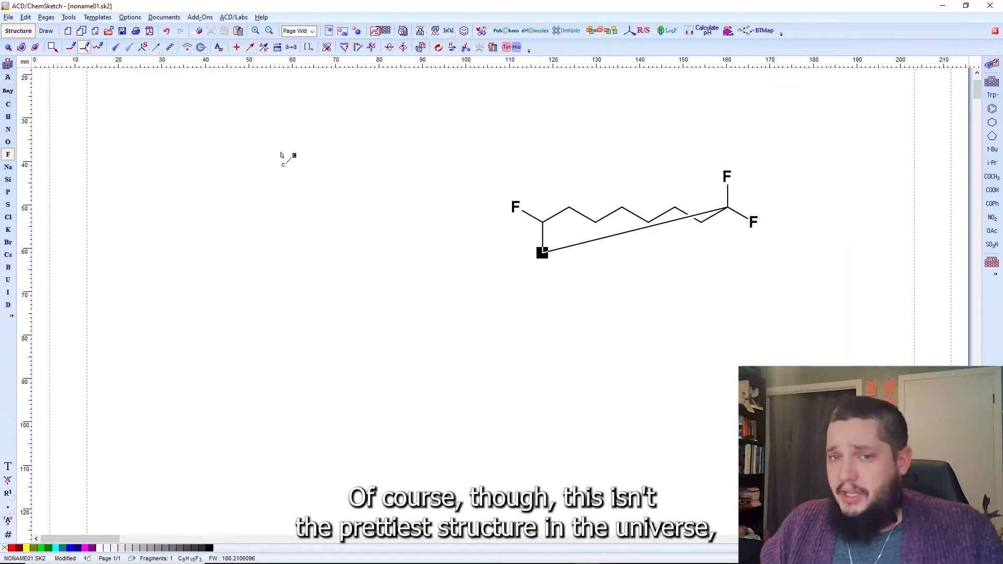
left_click(437, 48)
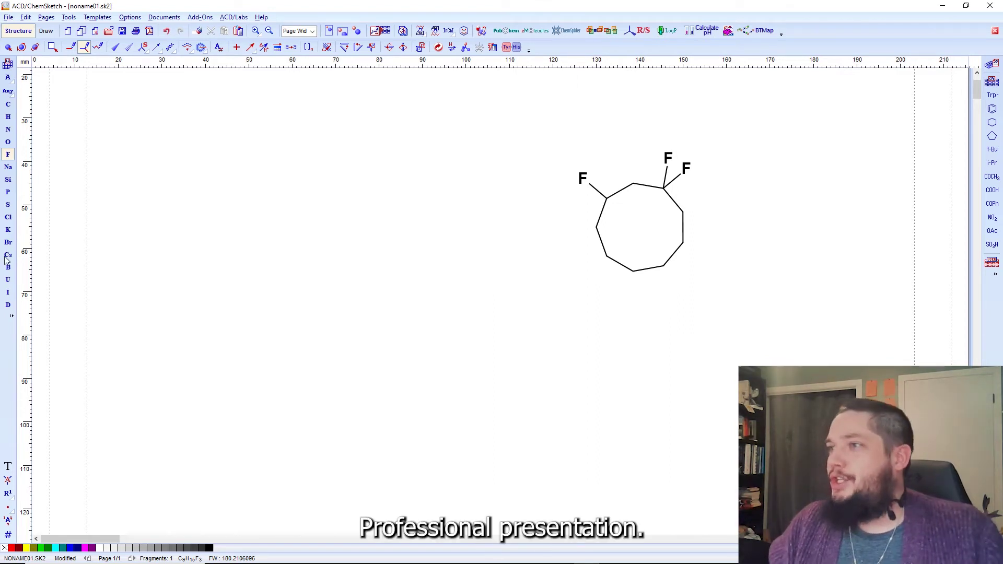
Orient the lone fluorine's bond vertically with Set Bond Vertically, and replace the lower fluorine on the difluoro carbon with the label (CH2)3Ph
left_click(359, 48)
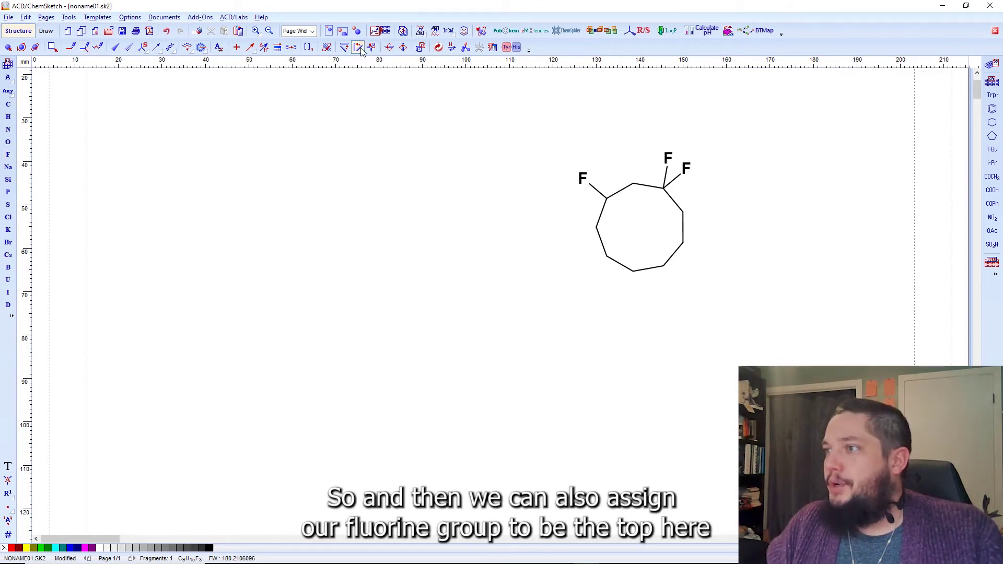
left_click(597, 193)
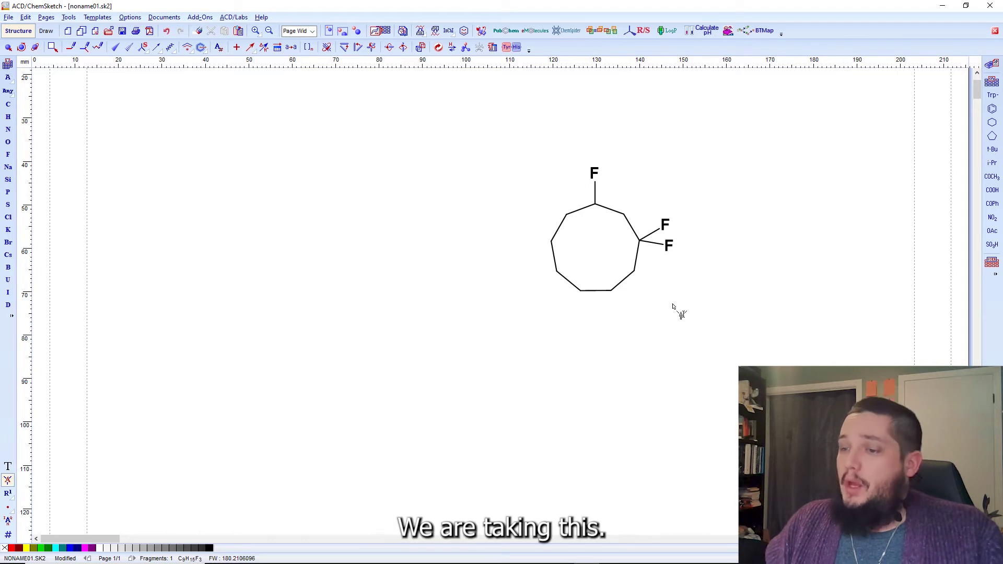
left_click(669, 250)
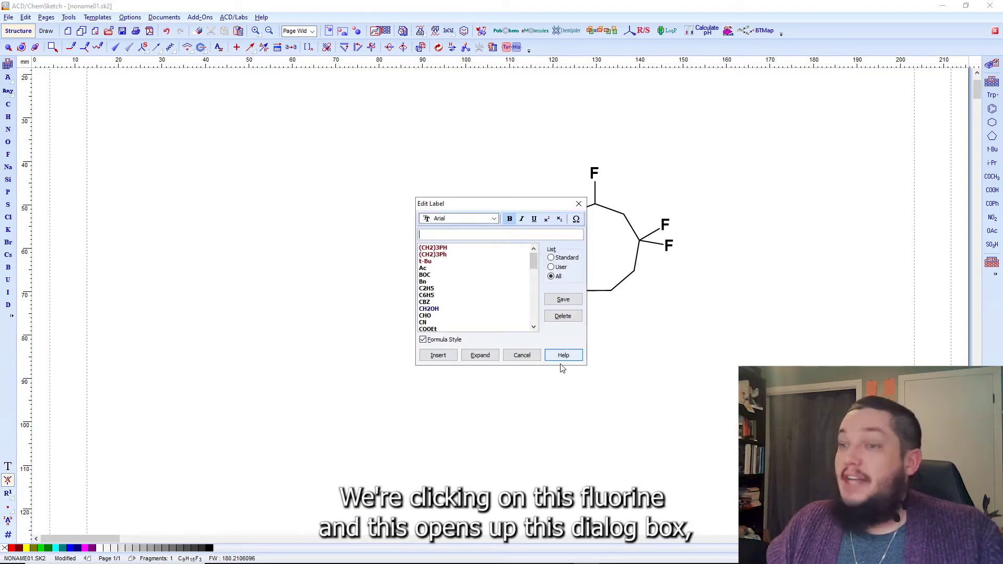
scroll(445, 263, "down", 5)
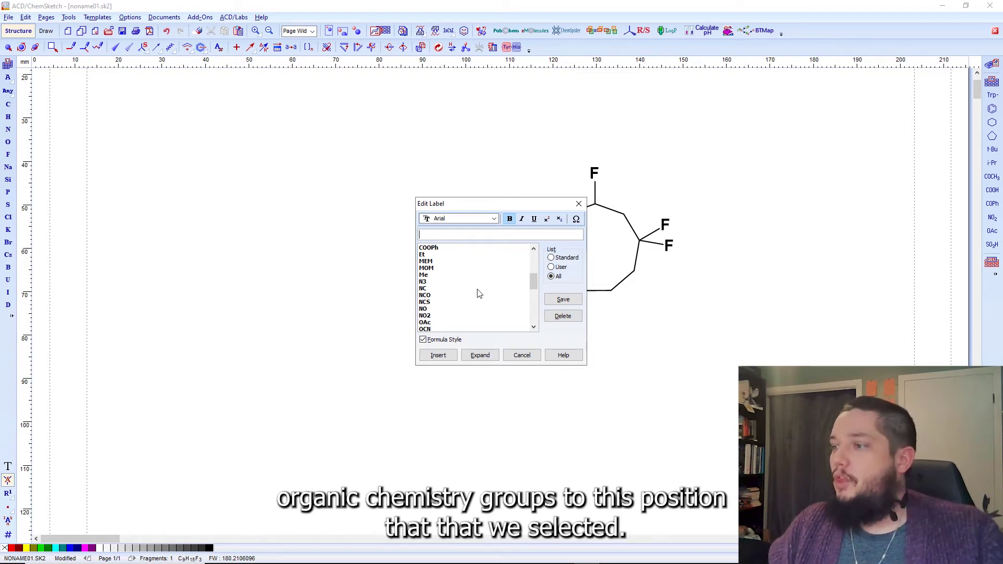
scroll(457, 299, "up", 1)
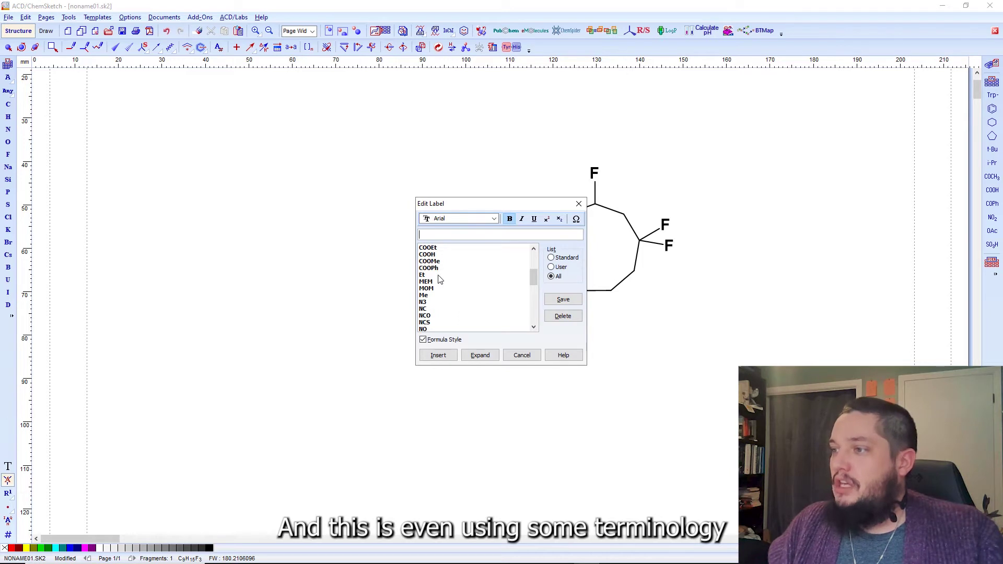
scroll(439, 274, "up", 3)
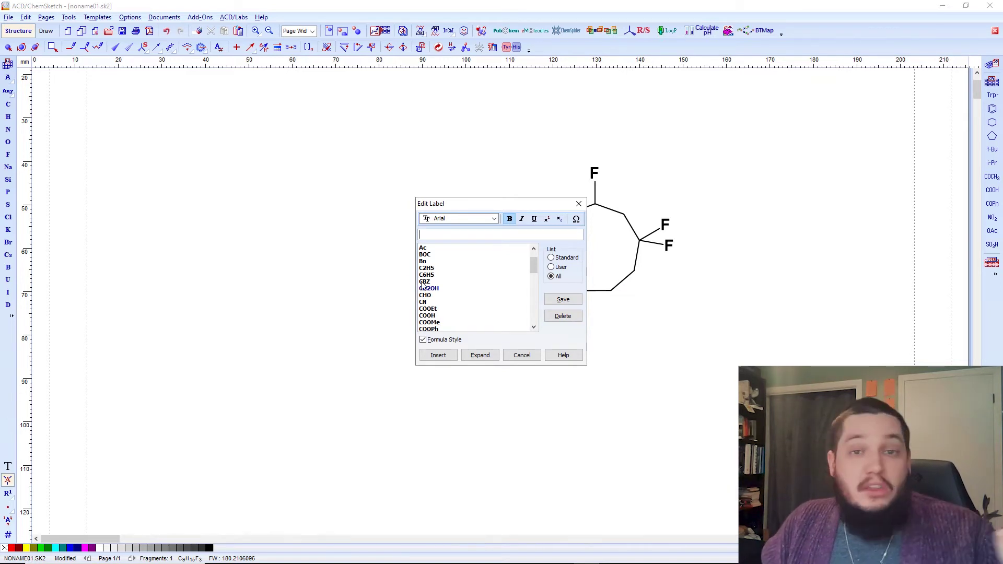
left_click(424, 282)
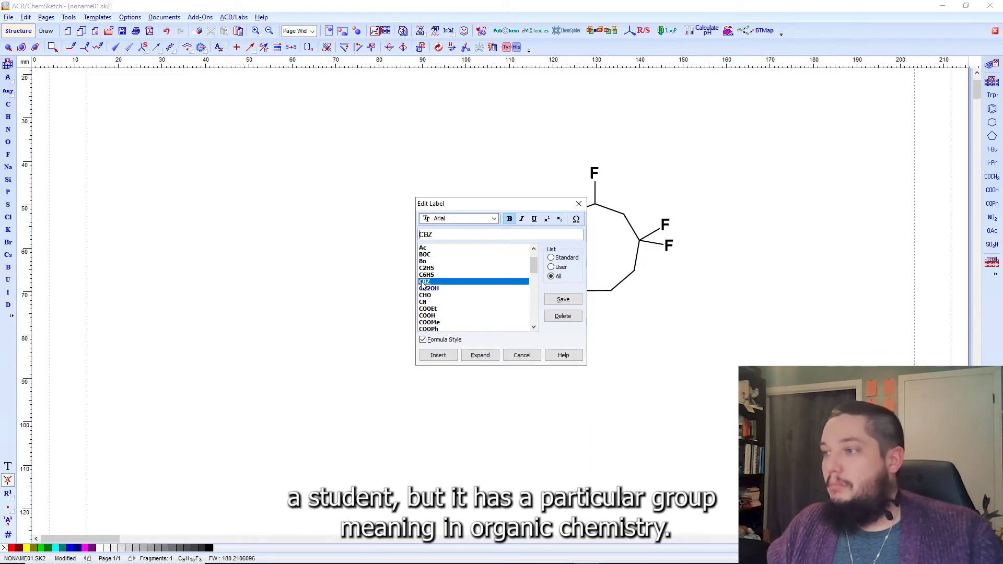
scroll(449, 283, "up", 1)
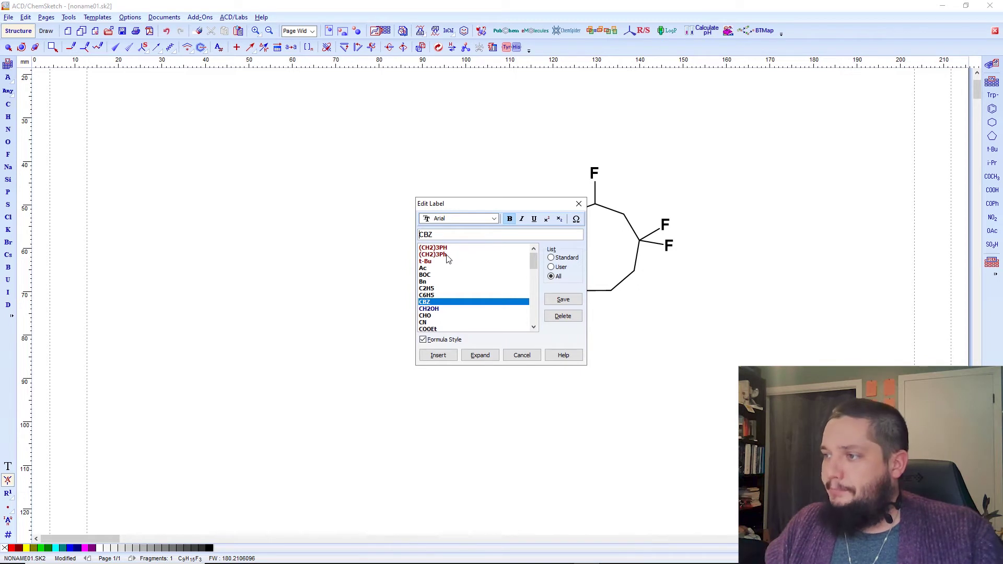
left_click(450, 255)
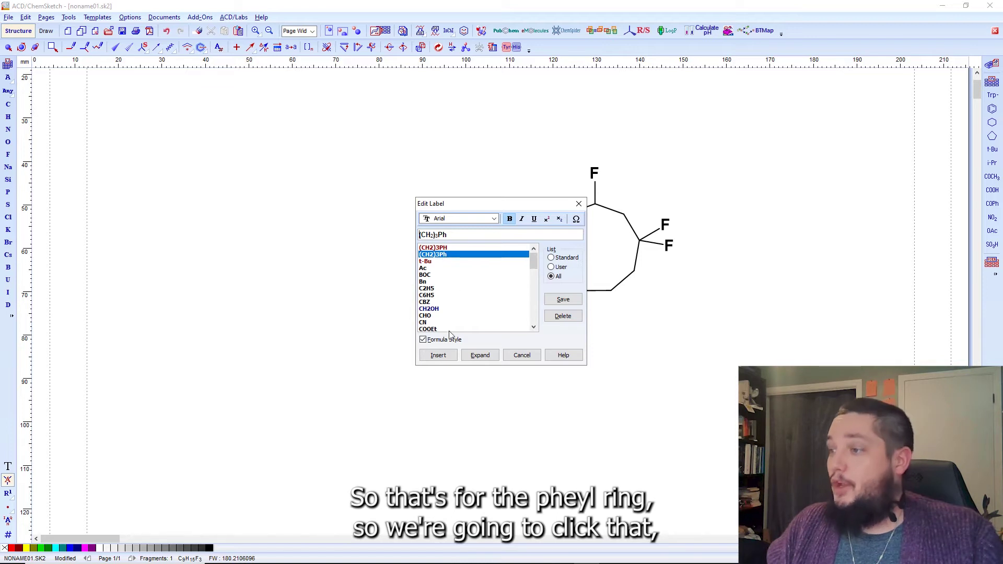
left_click(454, 357)
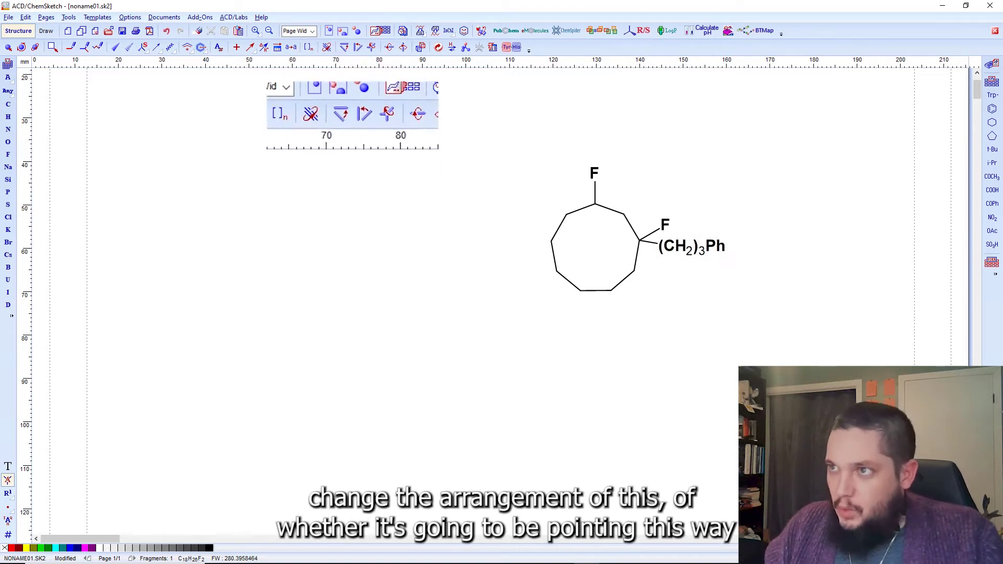
Try reversing the direction of the (CH2)3Ph label with Change Position, and undo the change
left_click(328, 46)
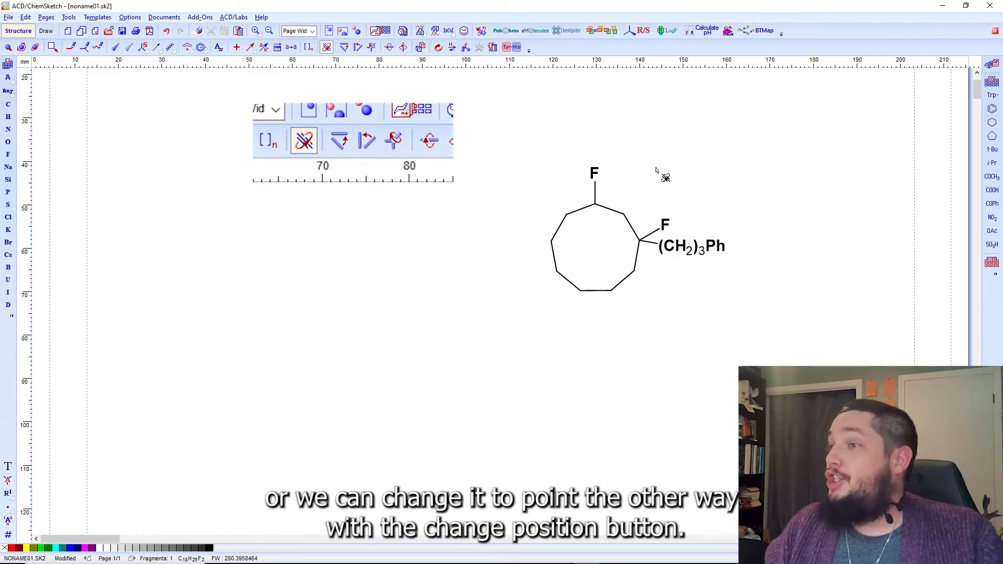
left_click(688, 251)
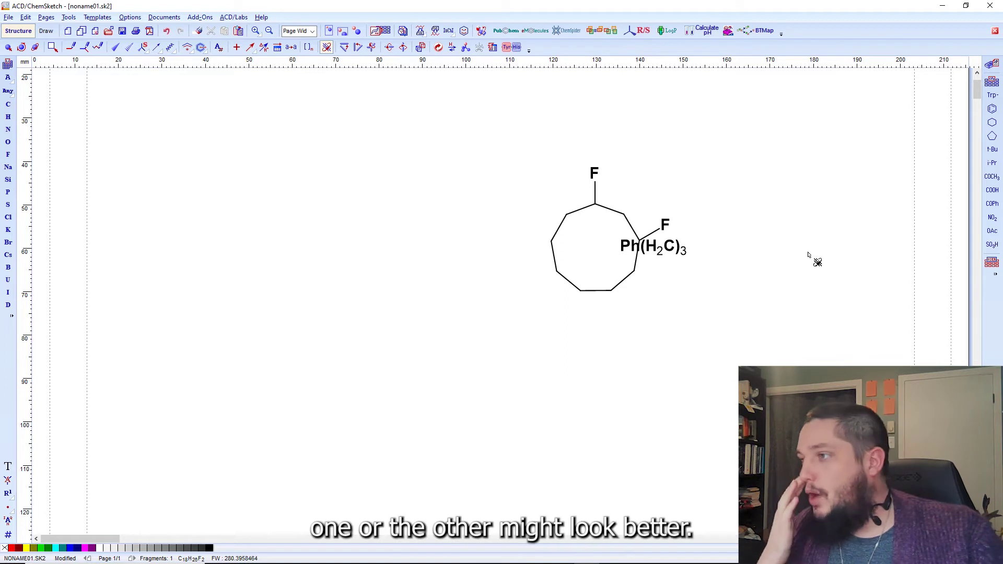
key("ctrl+z")
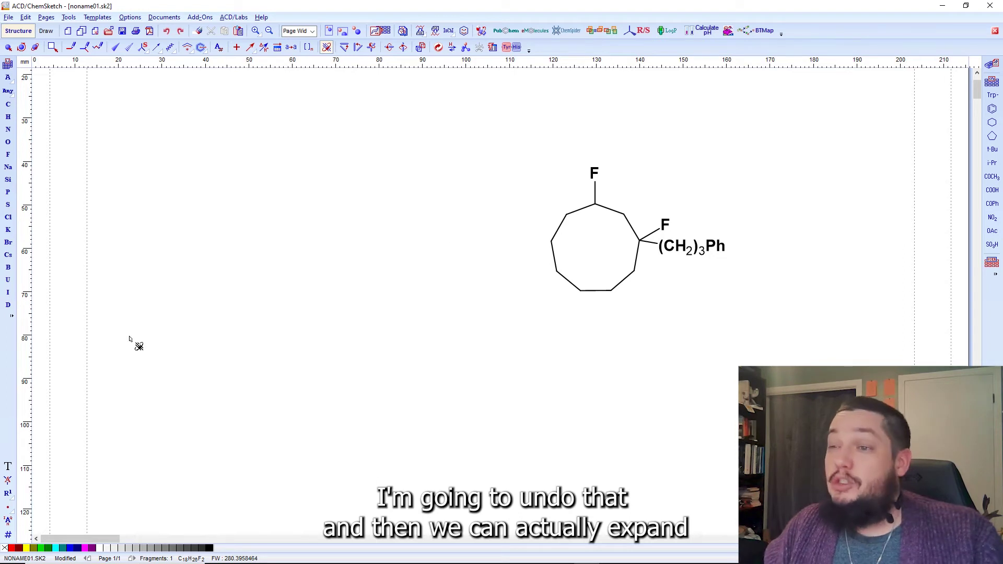
Expand the (CH2)3Ph atom label into its full drawn structure
left_click(11, 482)
left_click(699, 257)
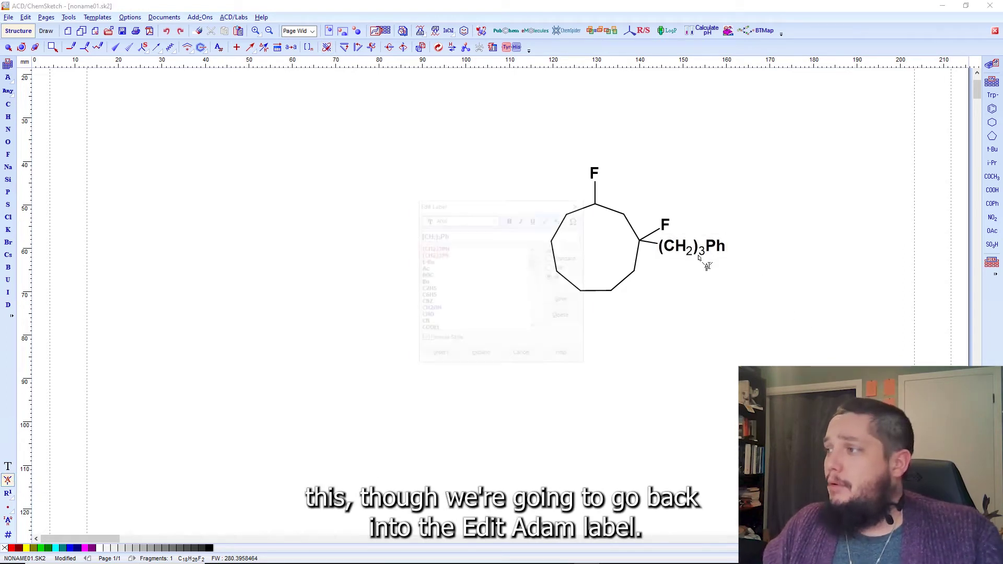
left_click(481, 356)
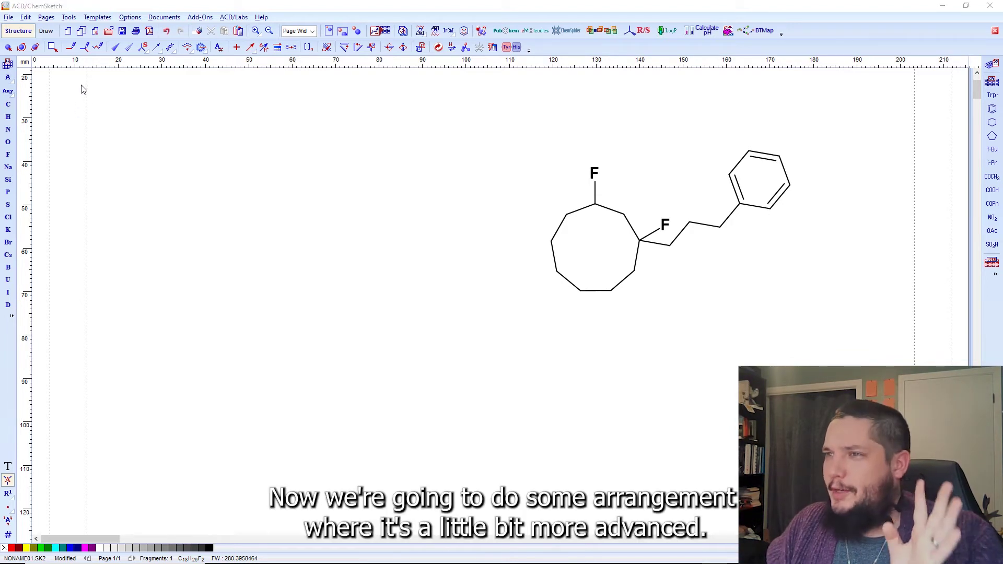
Lasso the phenylpropyl side chain with its carbon and fluorine, and rotate the selection so a phenyl ring bond is vertical
left_click(52, 47)
left_click(52, 47)
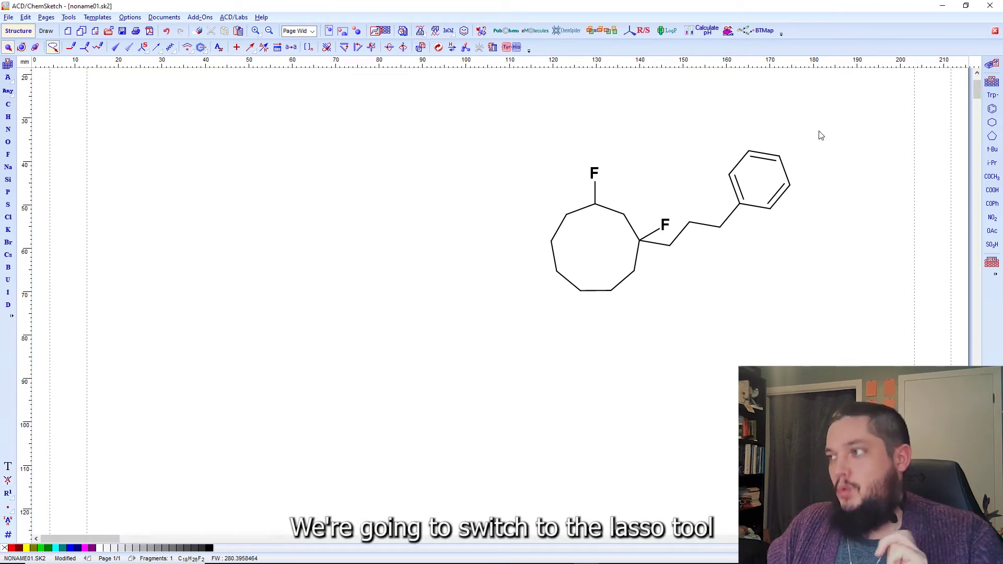
mouse_move(813, 136)
left_mouse_down()
mouse_move(699, 141)
mouse_move(635, 229)
mouse_move(647, 265)
mouse_move(726, 273)
mouse_move(794, 254)
left_mouse_up()
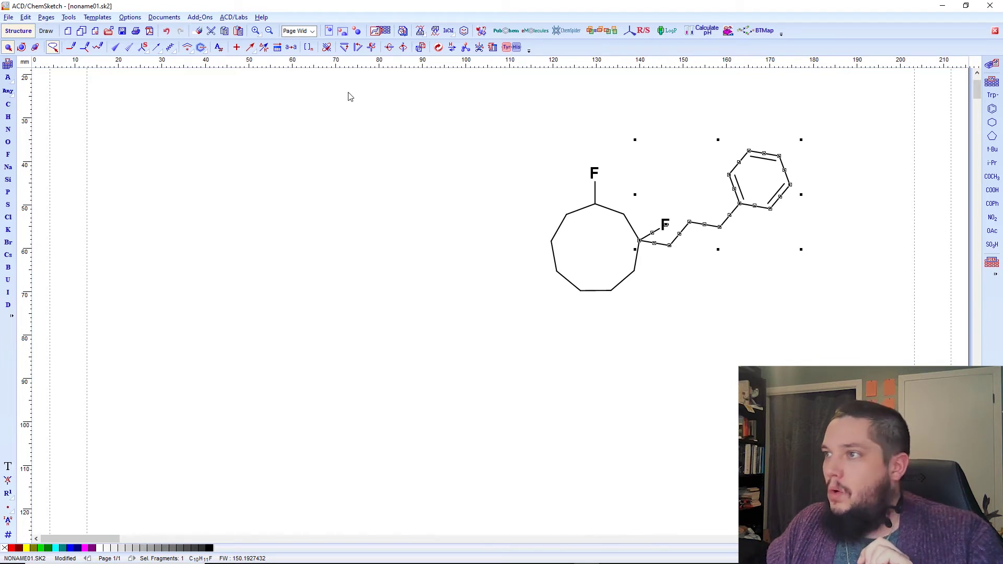
left_click(359, 47)
left_click(612, 290)
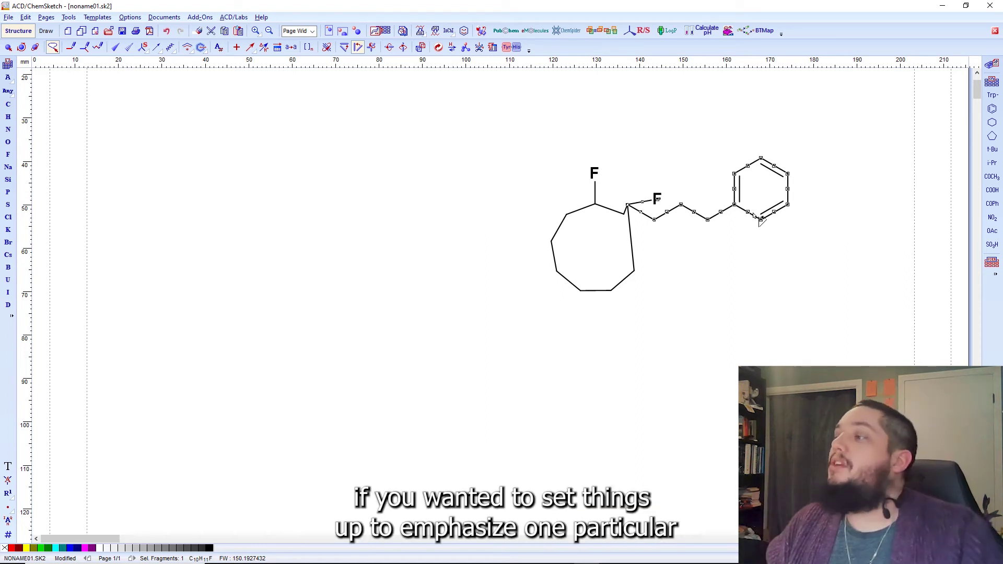
Move the selected side-chain fragment down so its attachment carbon restores the ring's regular shape, and deselect it
scroll(761, 219, "down", 2)
scroll(758, 220, "up", 3)
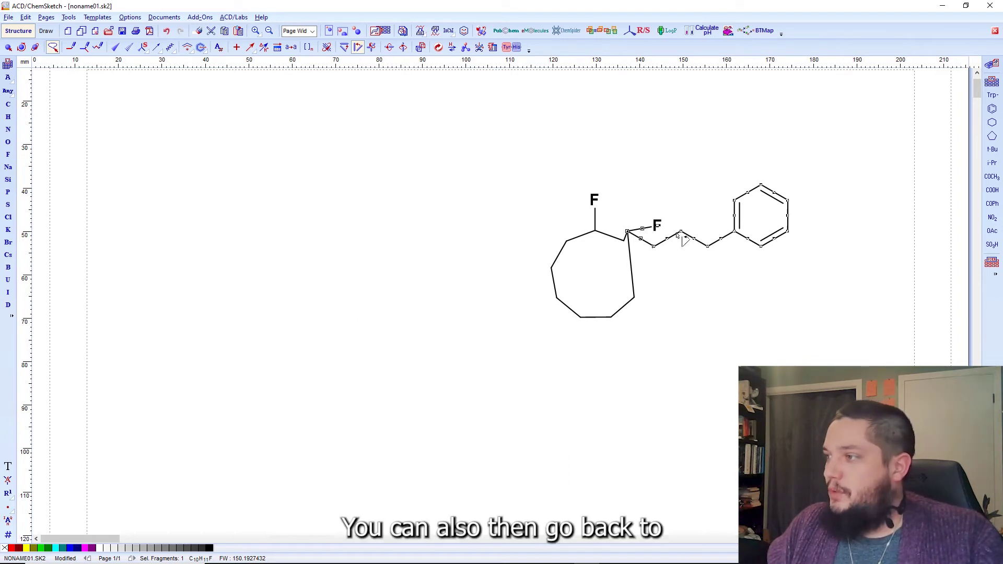
left_click(9, 47)
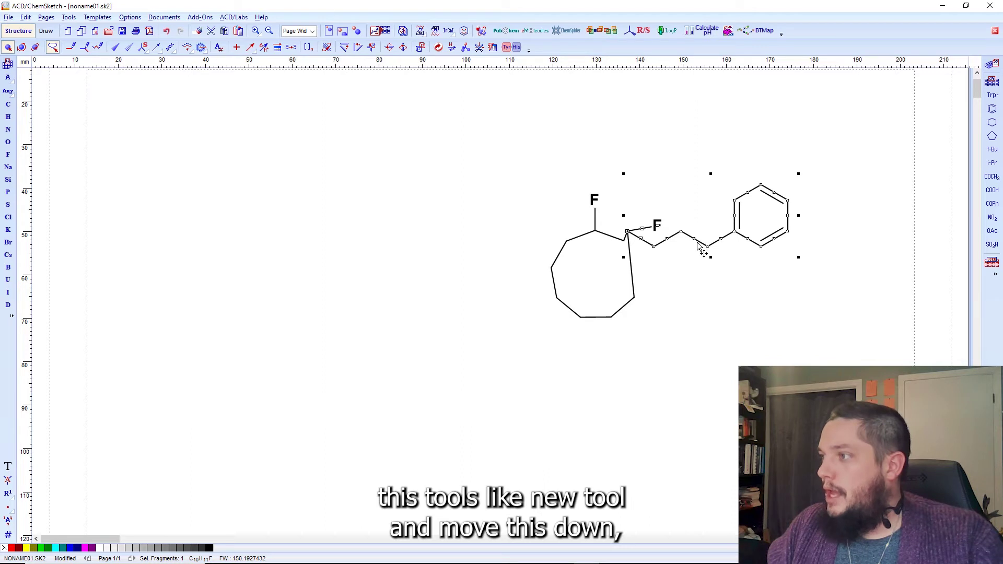
left_click_drag(700, 251, 712, 279)
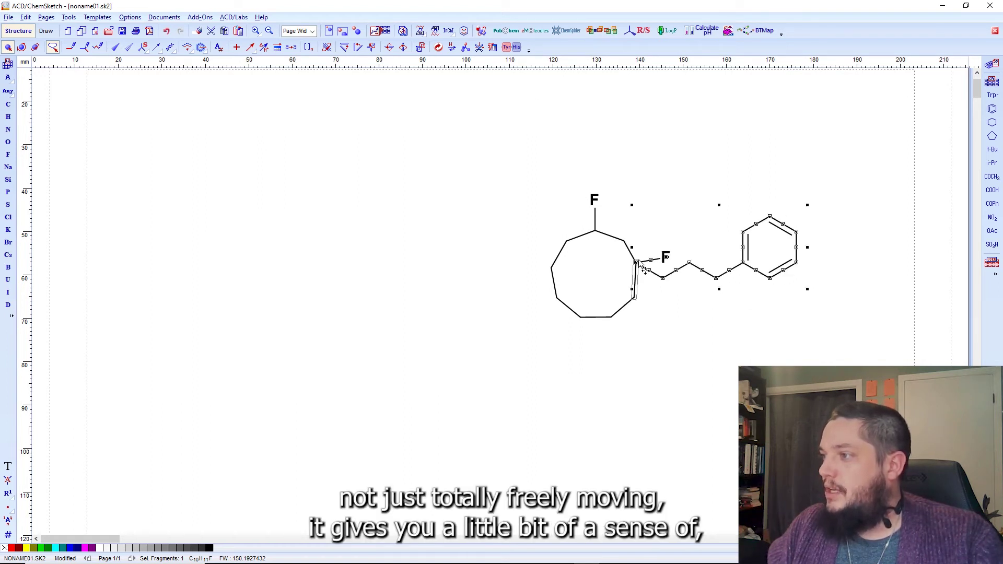
left_click(686, 370)
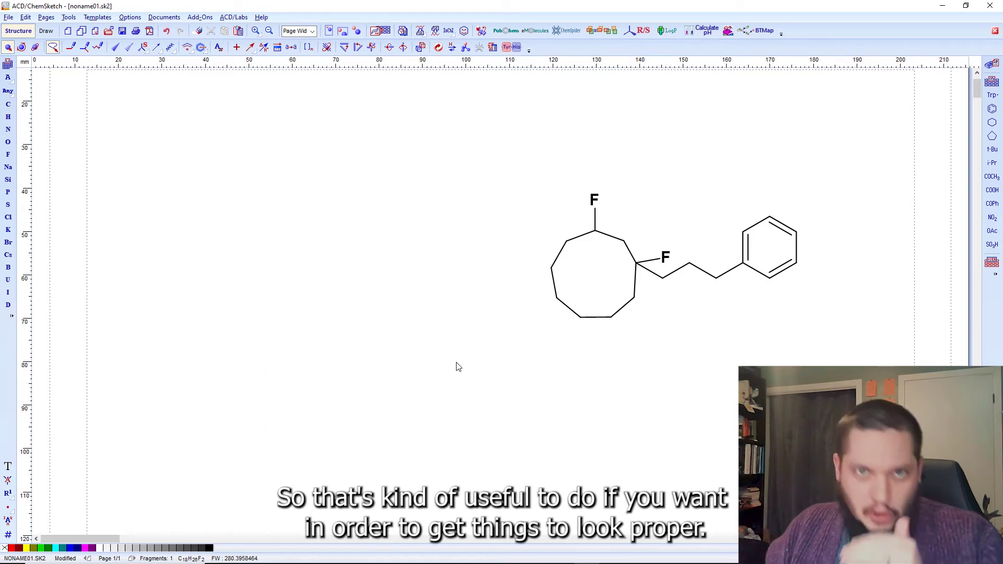
Draw a ten-carbon chain outward from the ring's left carbon with Draw Chains, and attach two fluorines to its terminal carbon
left_click(98, 48)
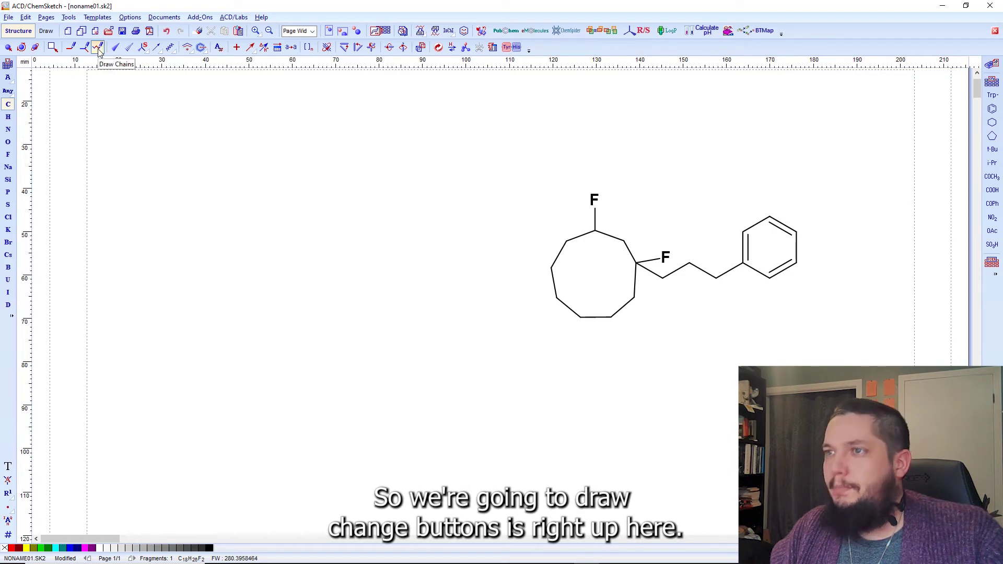
mouse_move(552, 269)
left_mouse_down()
mouse_move(258, 251)
mouse_move(306, 261)
left_mouse_up()
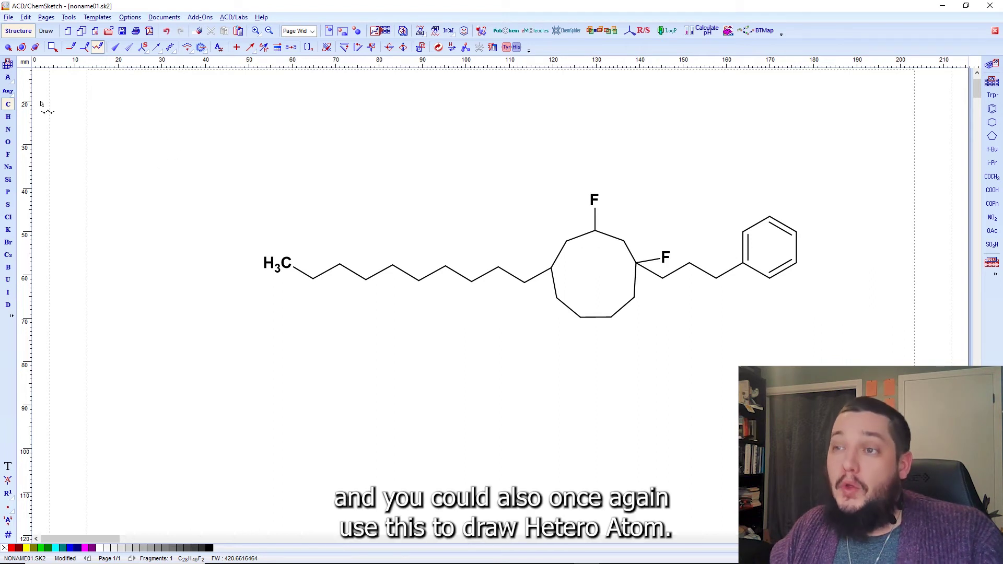
left_click(9, 155)
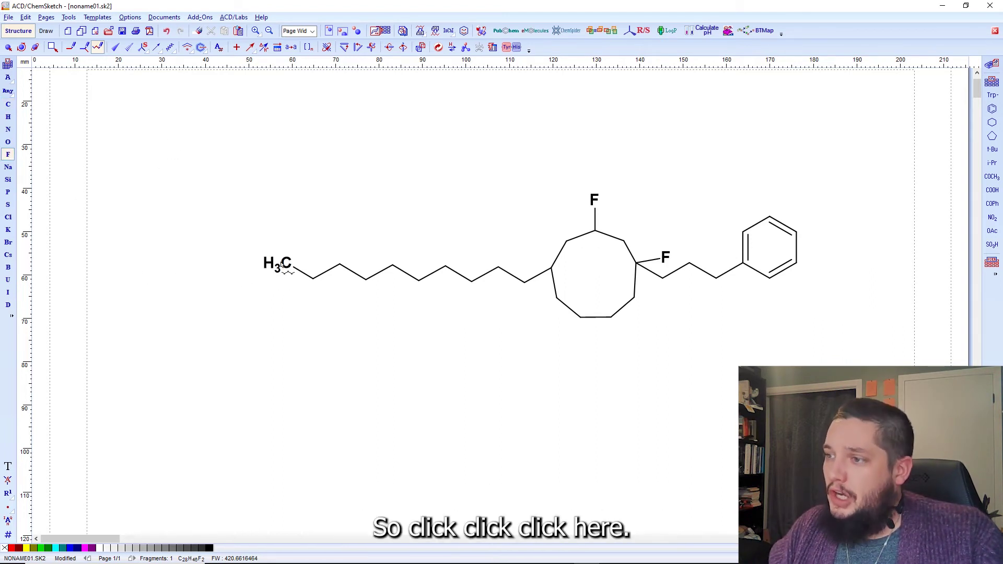
left_click(284, 263)
left_click(285, 263)
left_click(286, 263)
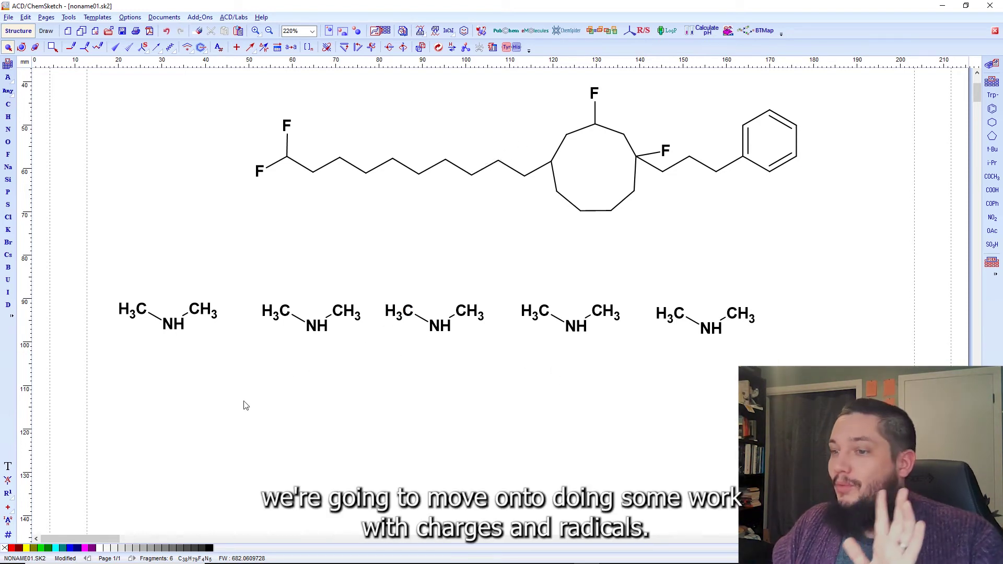
Add a positive charge to the nitrogen of the first dimethylamine and a negative charge to the nitrogen of the second
left_click(8, 510)
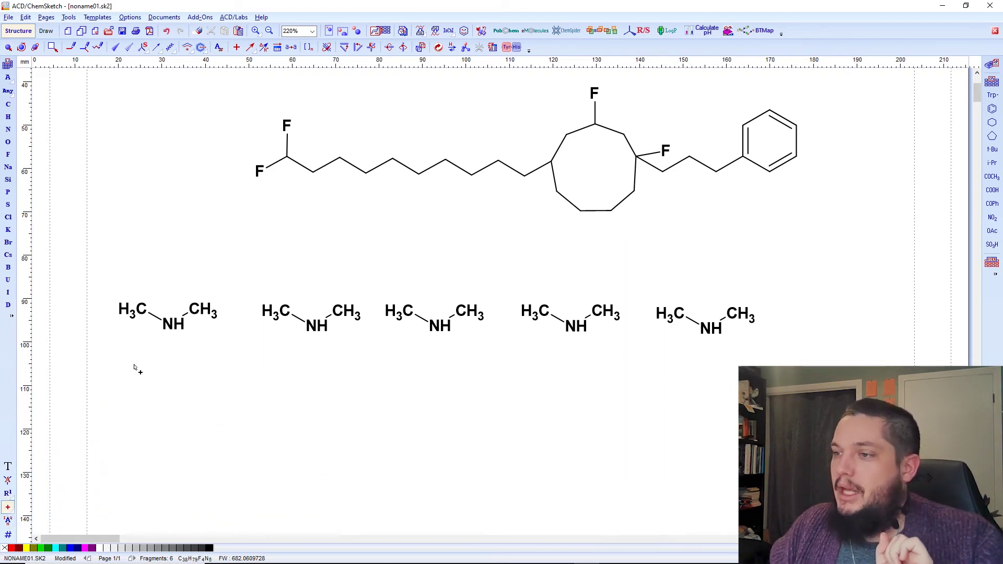
left_click(172, 331)
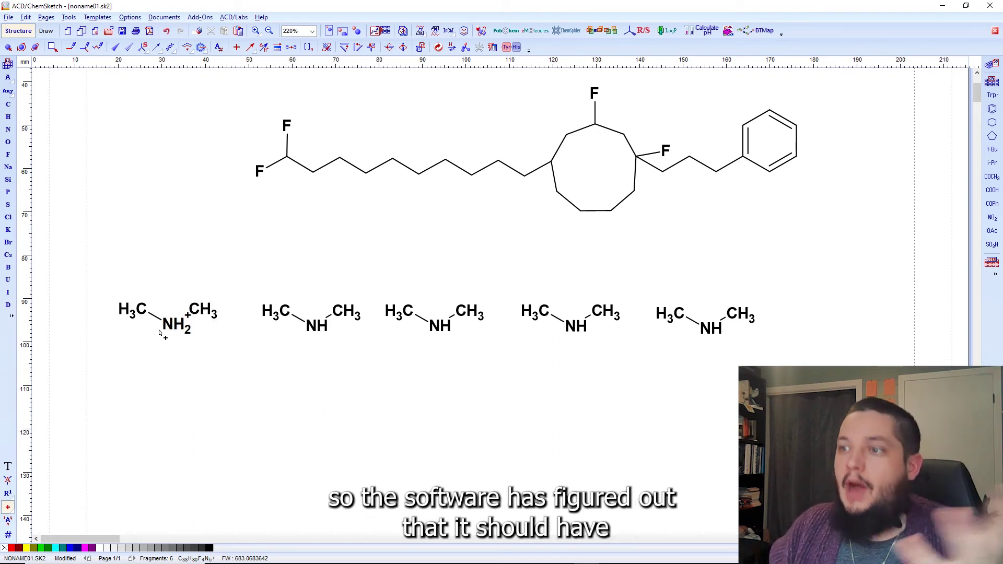
left_click(8, 506)
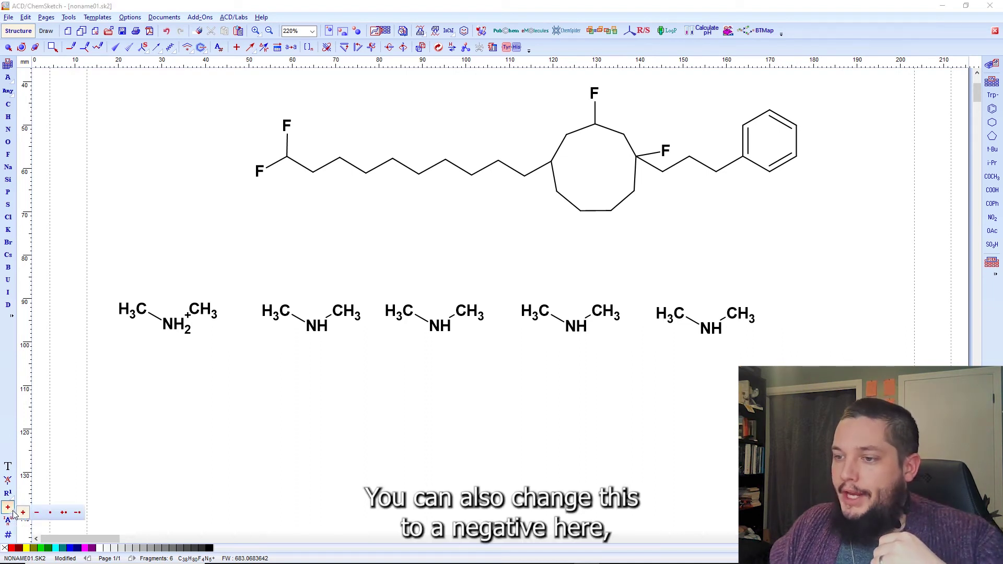
left_click(29, 512)
left_click(312, 325)
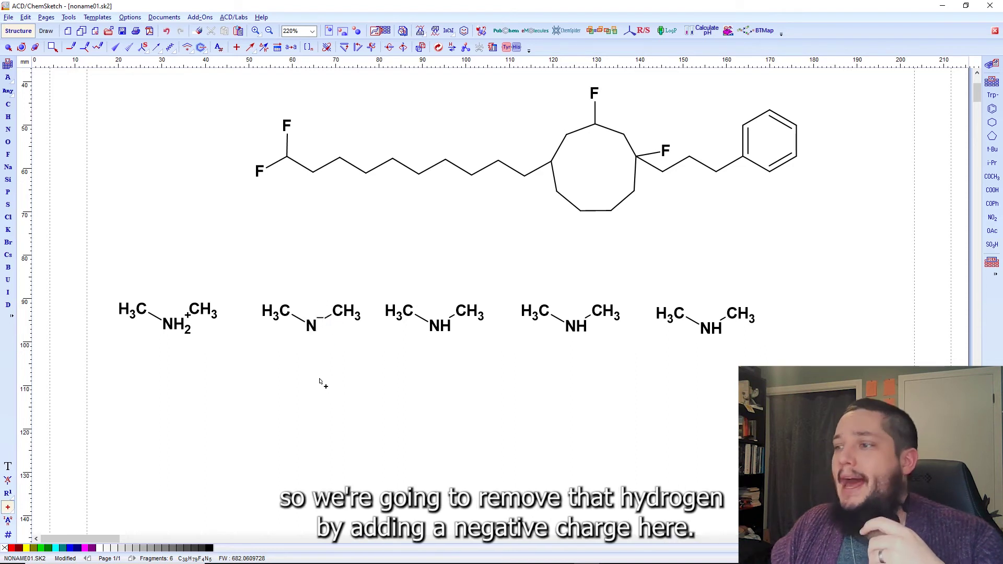
Place a radical on the nitrogen of the third dimethylamine
left_click(9, 509)
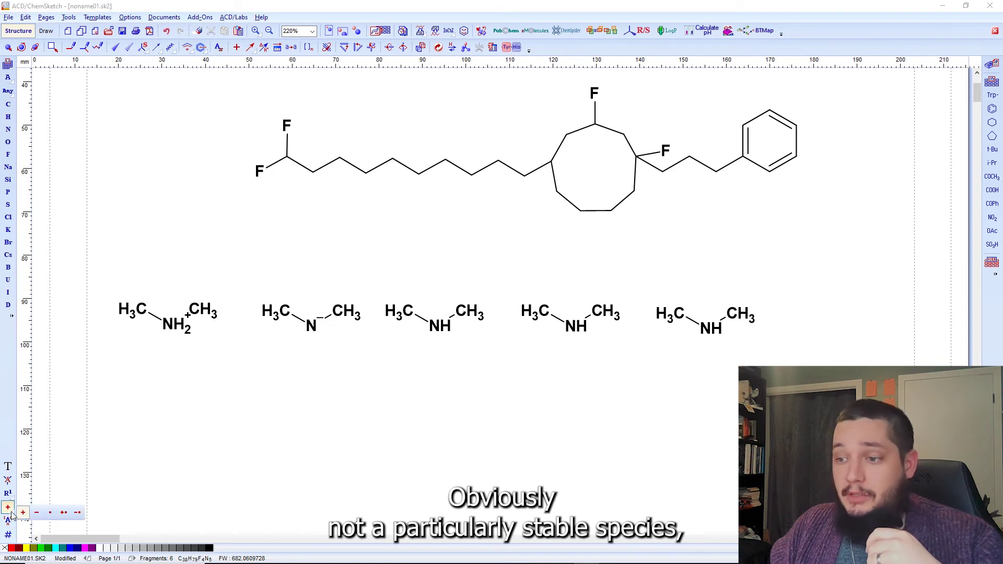
left_click(49, 514)
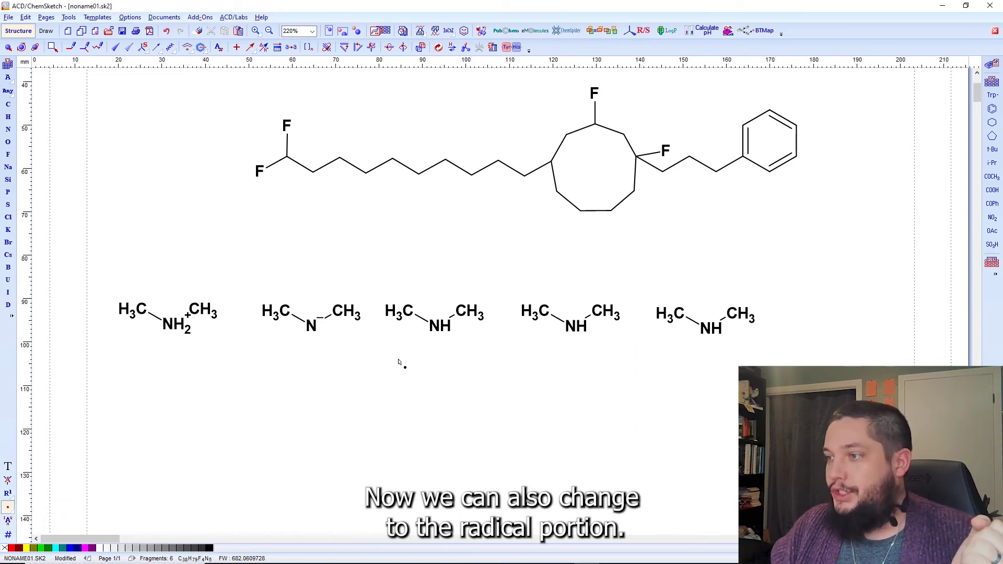
left_click(440, 325)
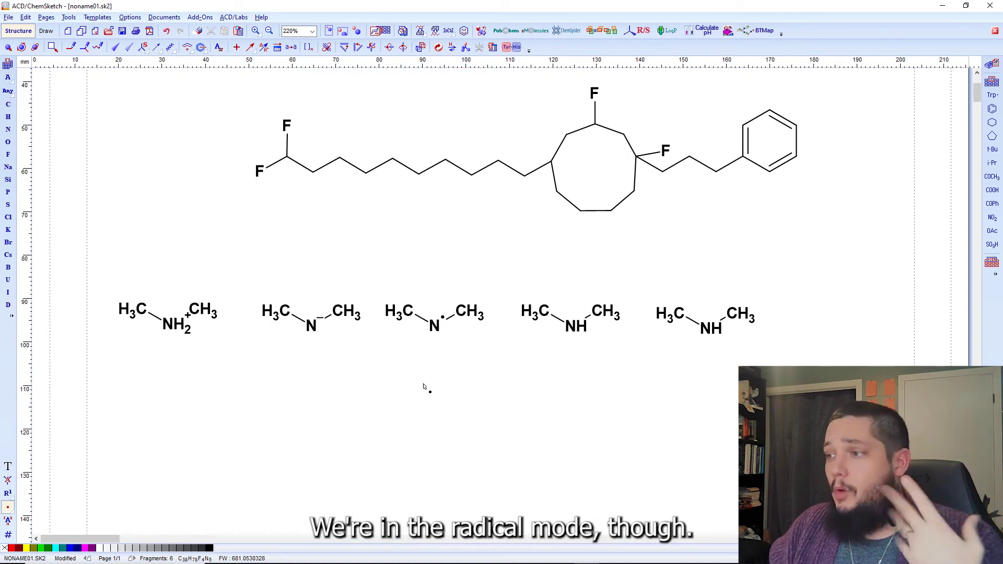
Place a positive radical on the nitrogen of the fourth dimethylamine and move its right-hand methyl group up, clear of the symbol
left_click(13, 515)
left_click(52, 513)
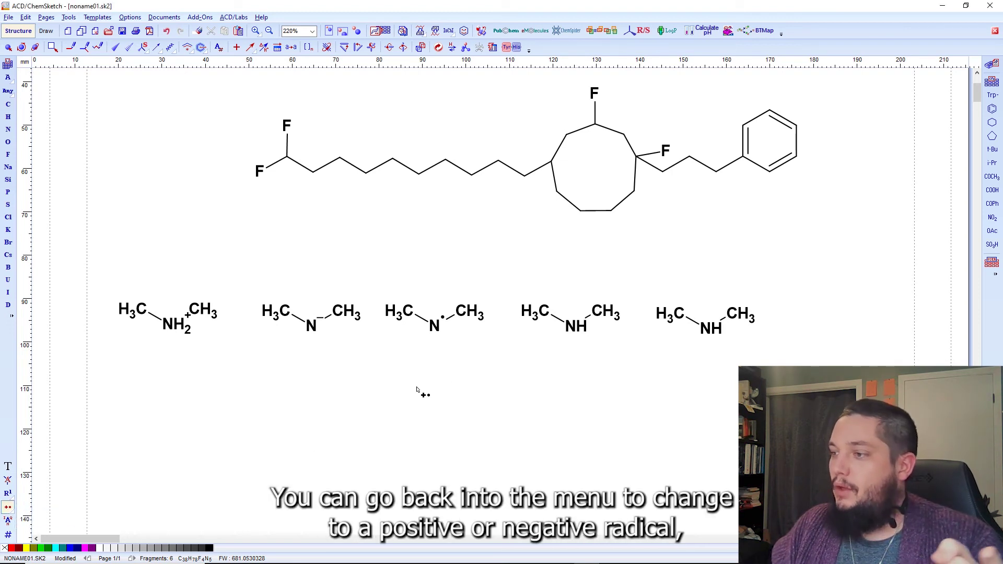
right_click(456, 374)
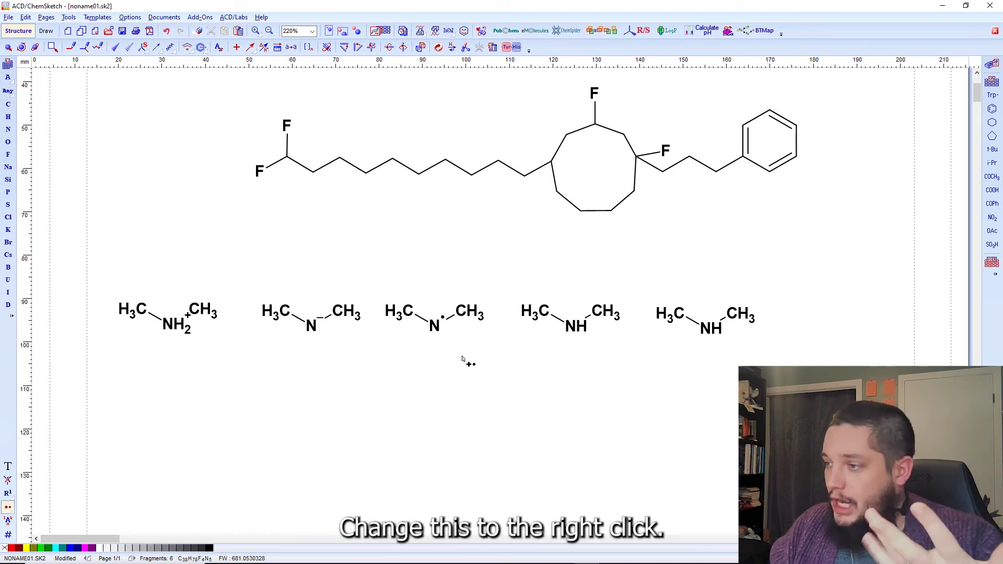
left_click(578, 335)
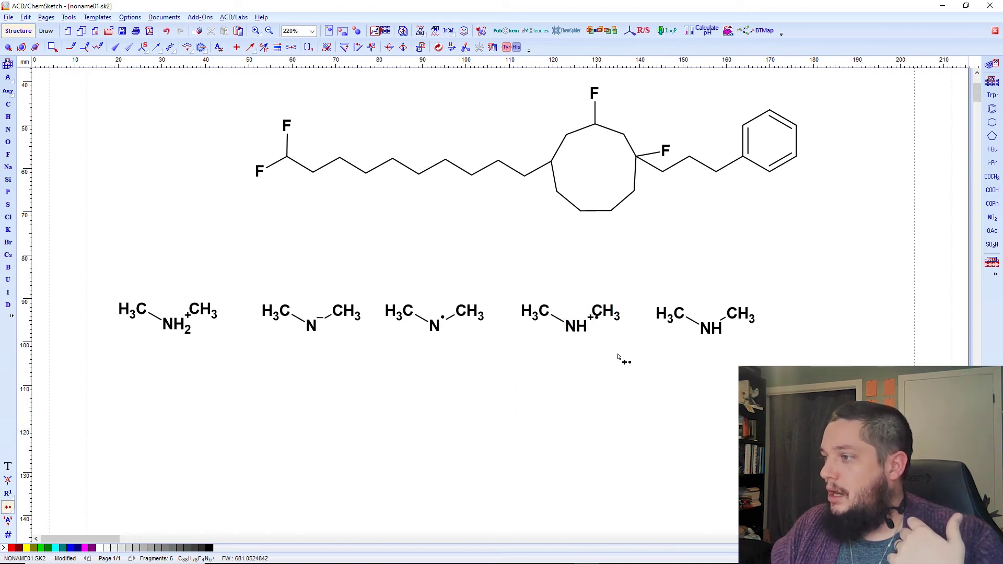
left_click(8, 47)
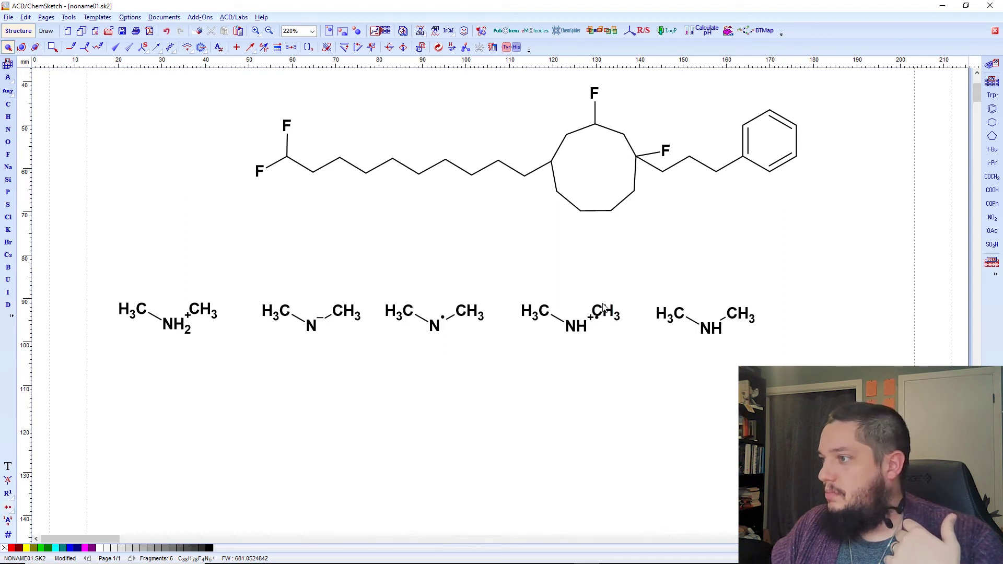
mouse_move(603, 308)
left_mouse_down()
mouse_move(601, 346)
mouse_move(601, 299)
left_mouse_up()
key("ctrl+a")
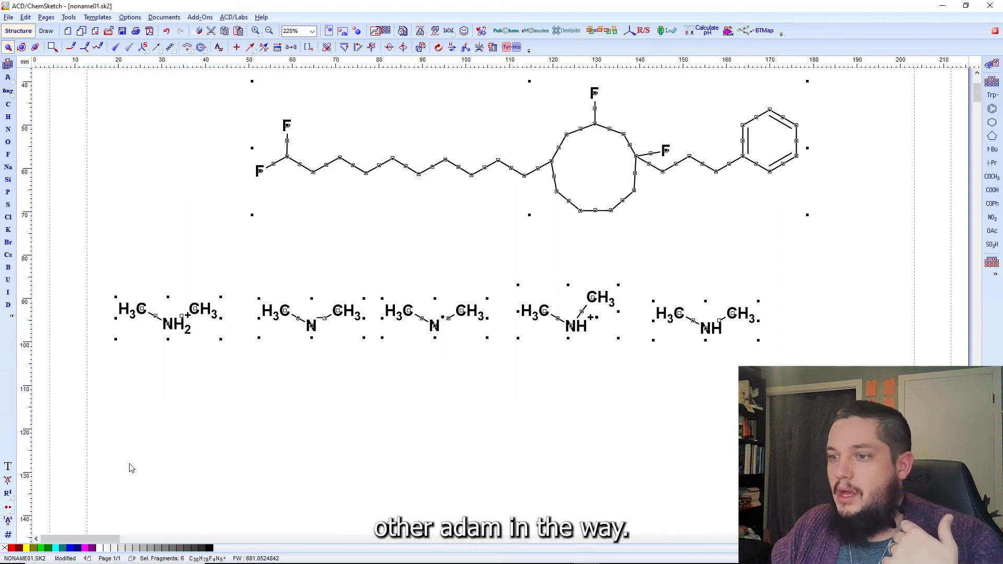
left_click(216, 451)
Place a negative radical on the nitrogen of the fifth dimethylamine and move its right-hand methyl group up, clear of the symbol
left_click(8, 507)
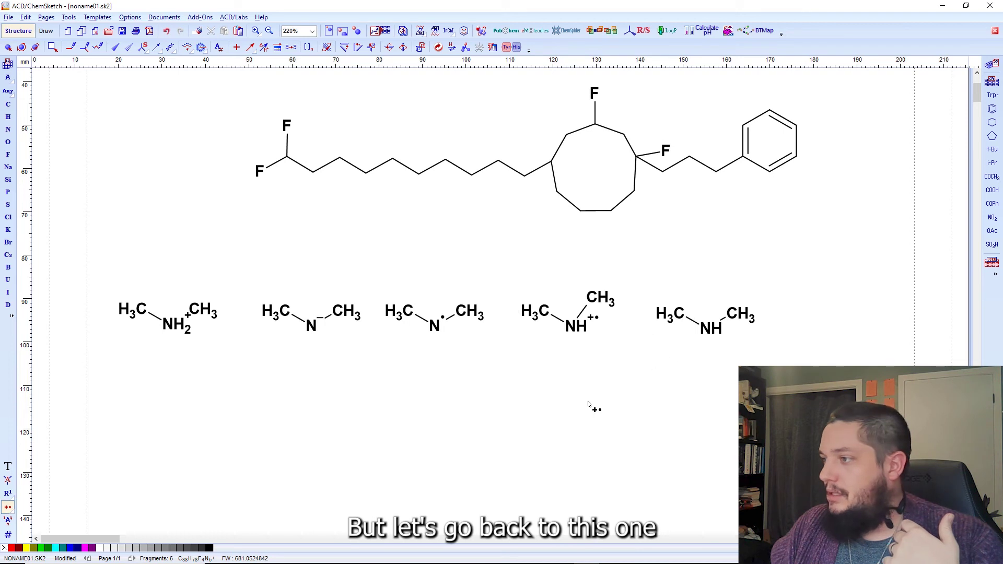
left_click(709, 328)
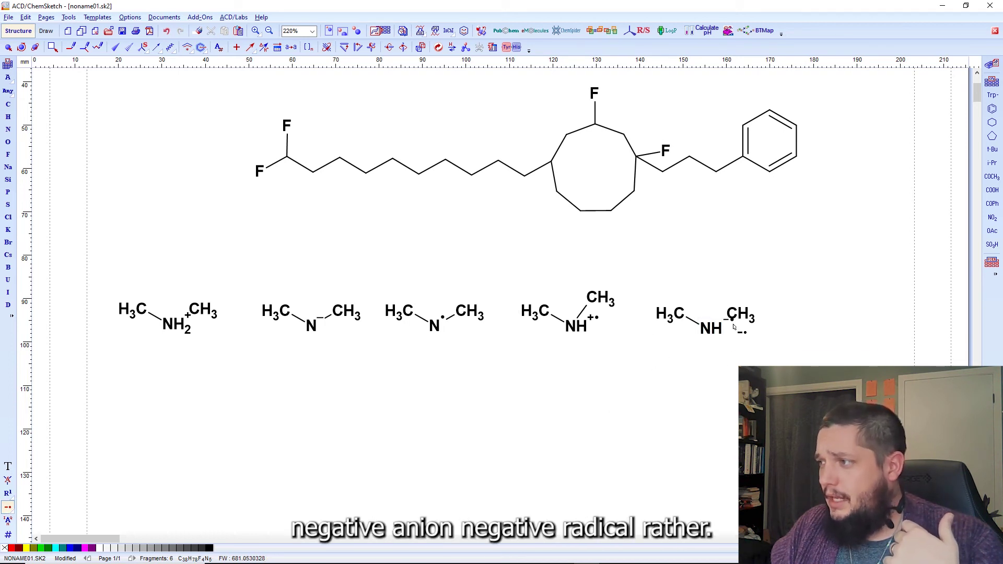
left_click(8, 47)
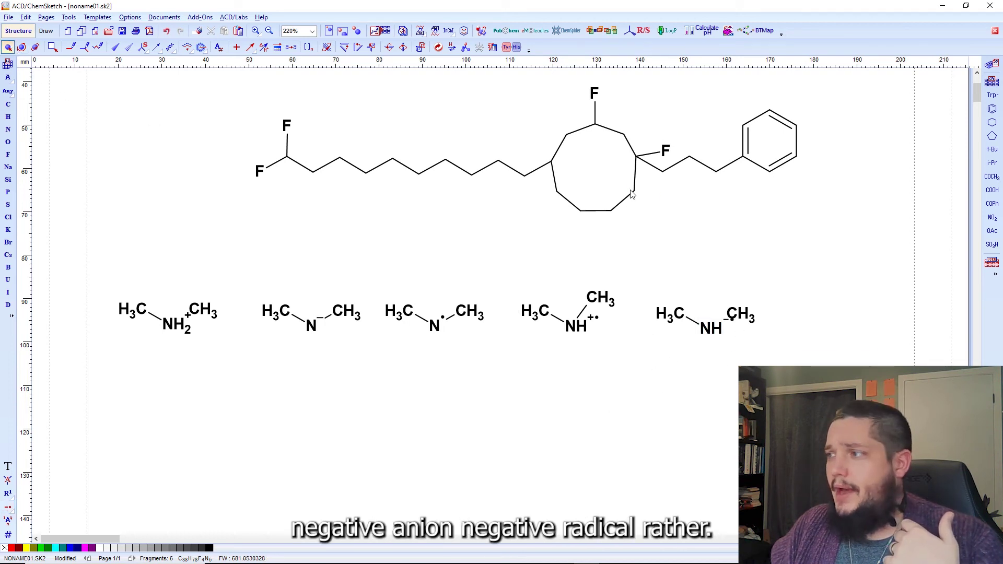
mouse_move(732, 297)
left_mouse_down()
mouse_move(701, 271)
mouse_move(727, 285)
left_mouse_up()
key("ctrl+a")
key("Escape")
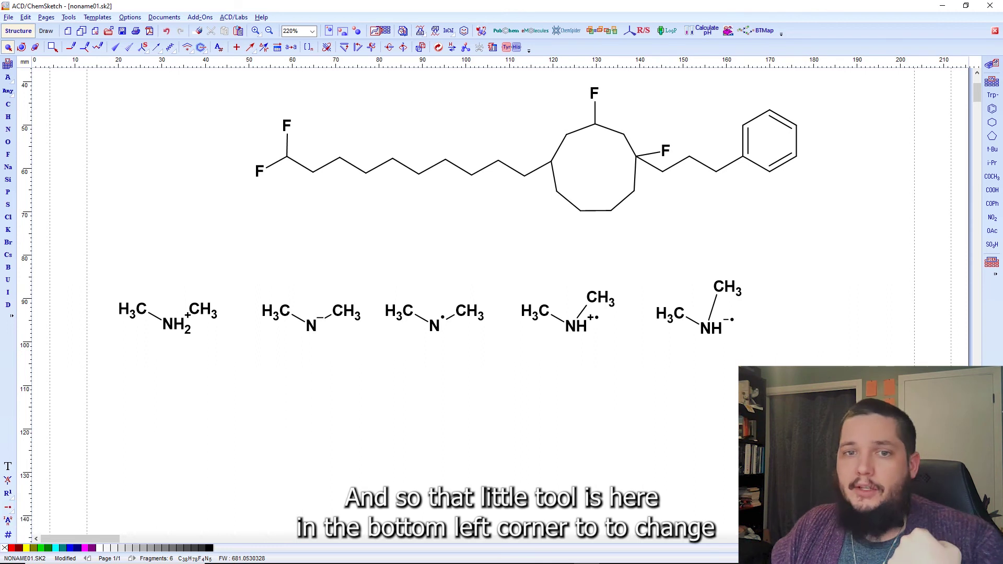
Delete the right-hand methyl group of the third dimethylamine and add a second radical to its nitrogen to form a biradical
left_click(8, 507)
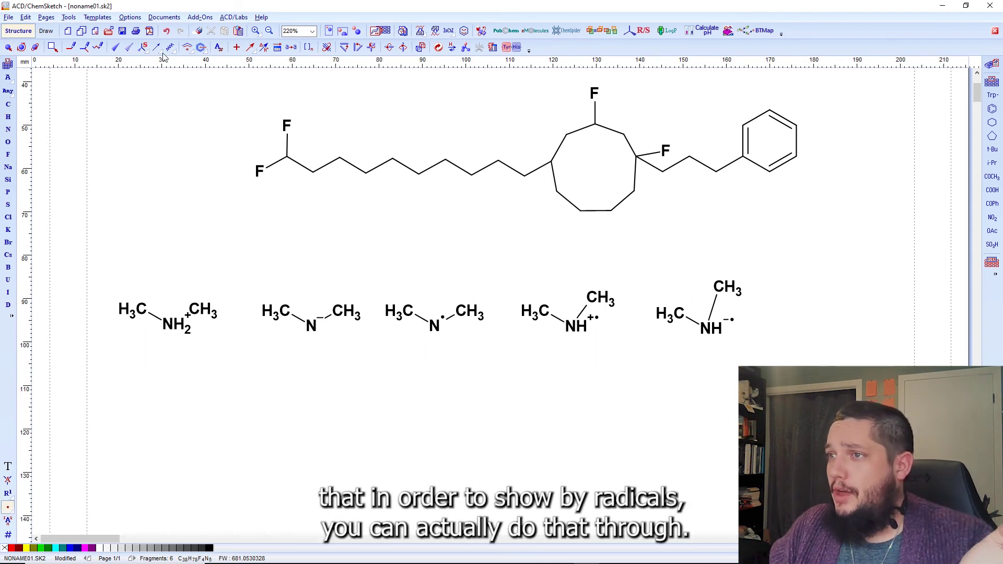
left_click(198, 31)
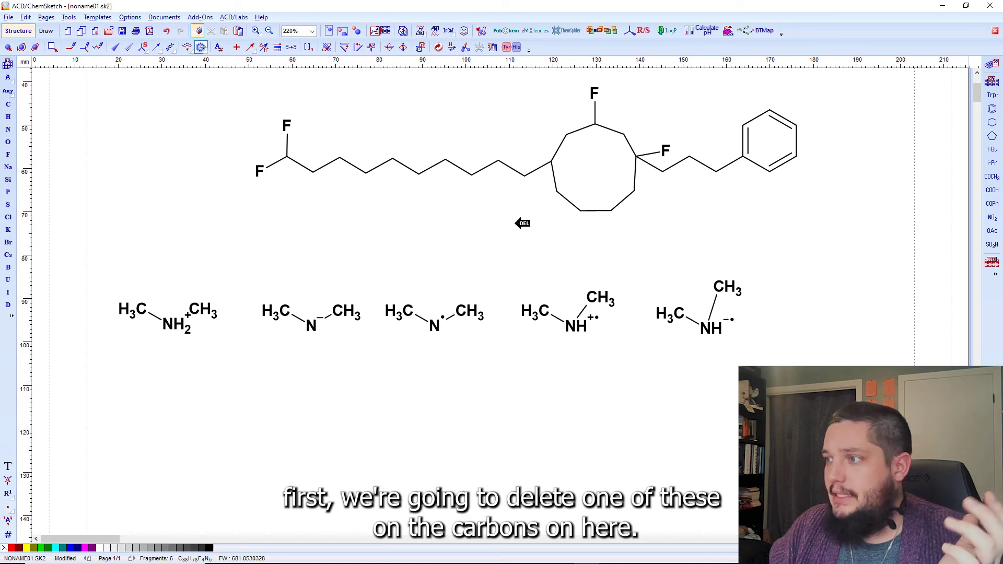
left_click(472, 312)
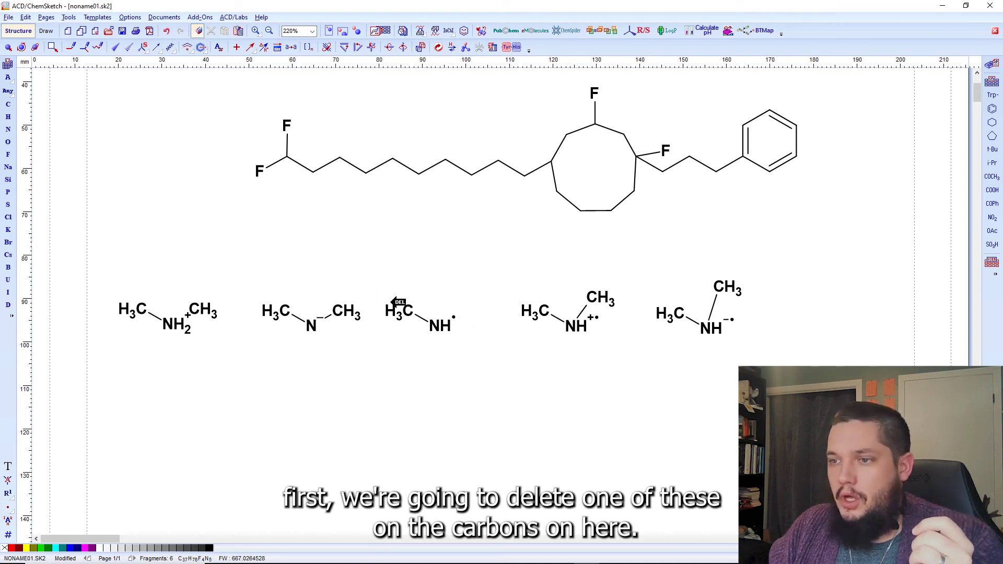
left_click(12, 507)
left_click(438, 325)
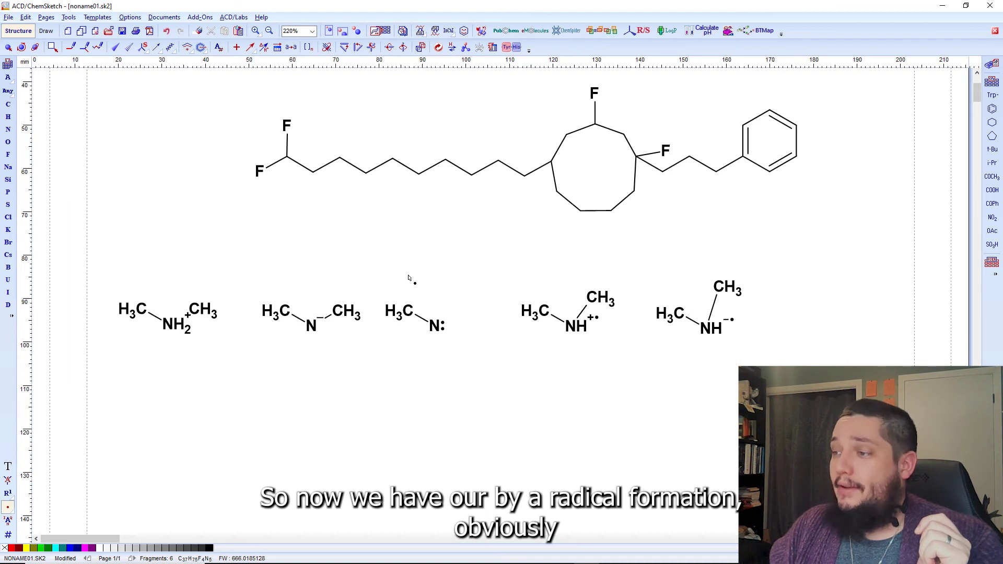
left_click(406, 302)
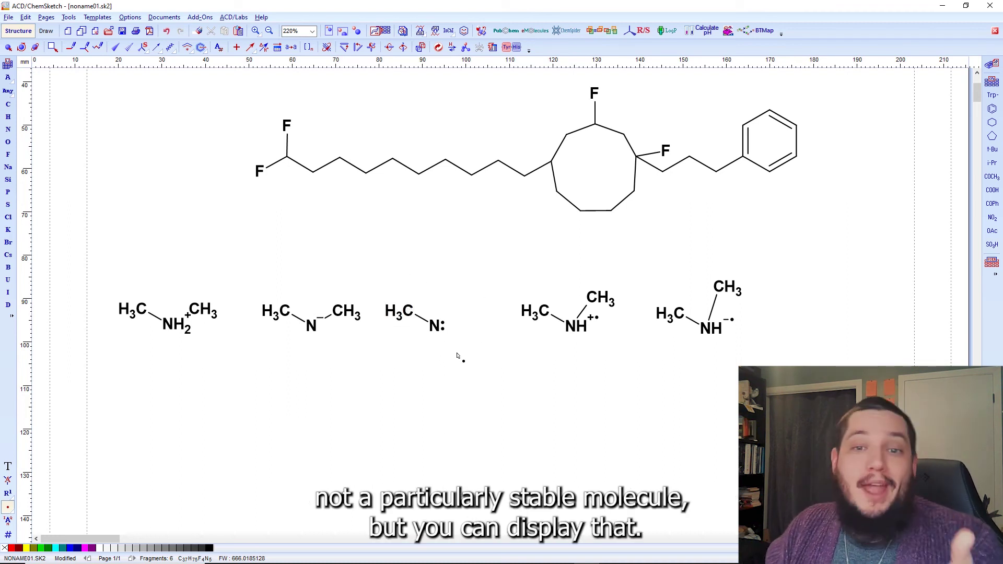
Select all structures on the page and delete them
scroll(242, 286, "up", 1)
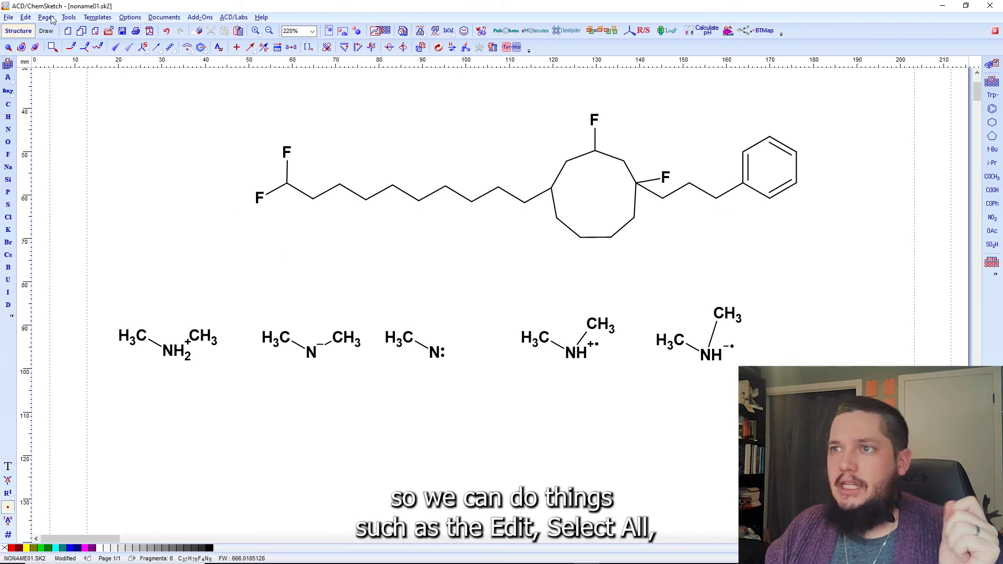
left_click(26, 17)
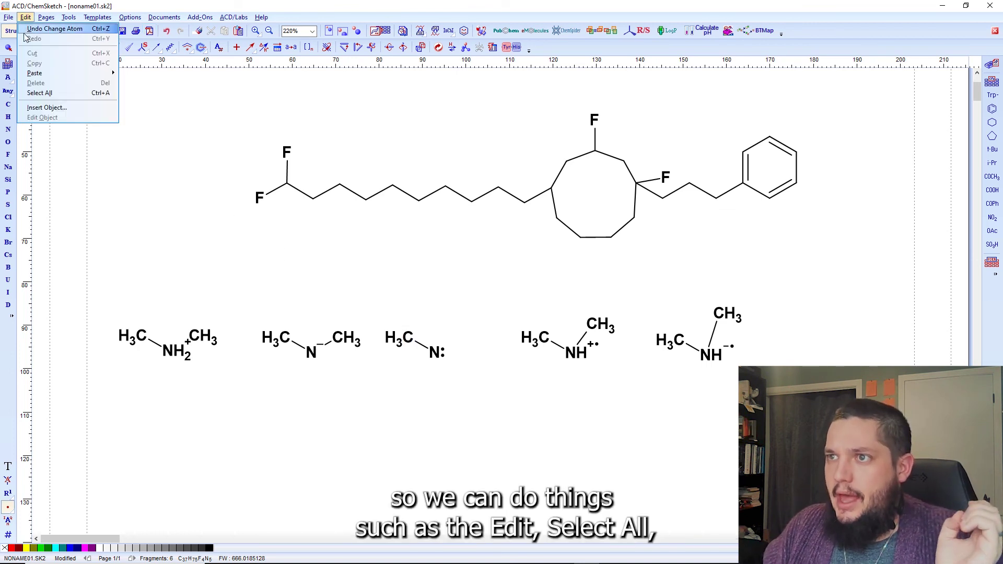
left_click(49, 96)
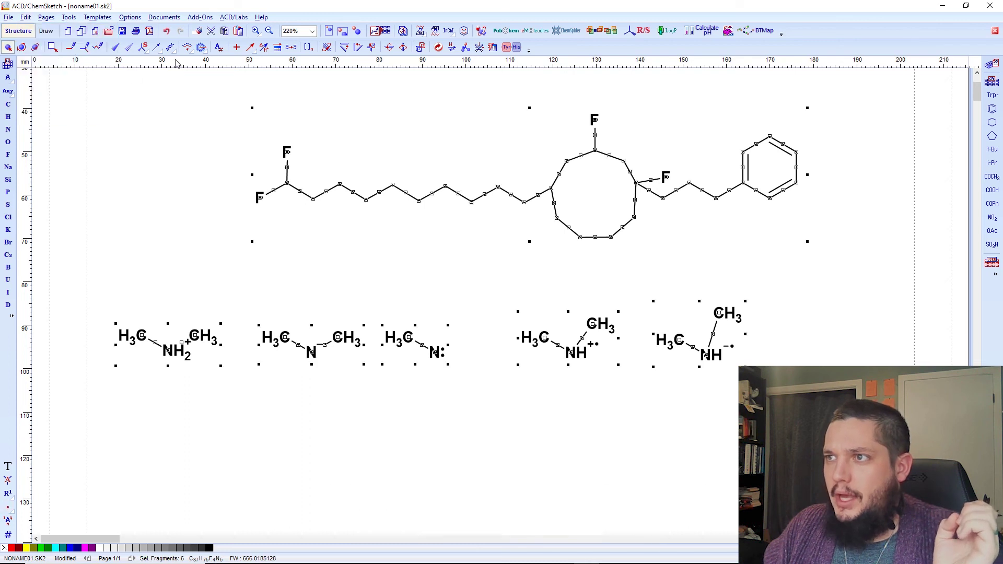
left_click(203, 27)
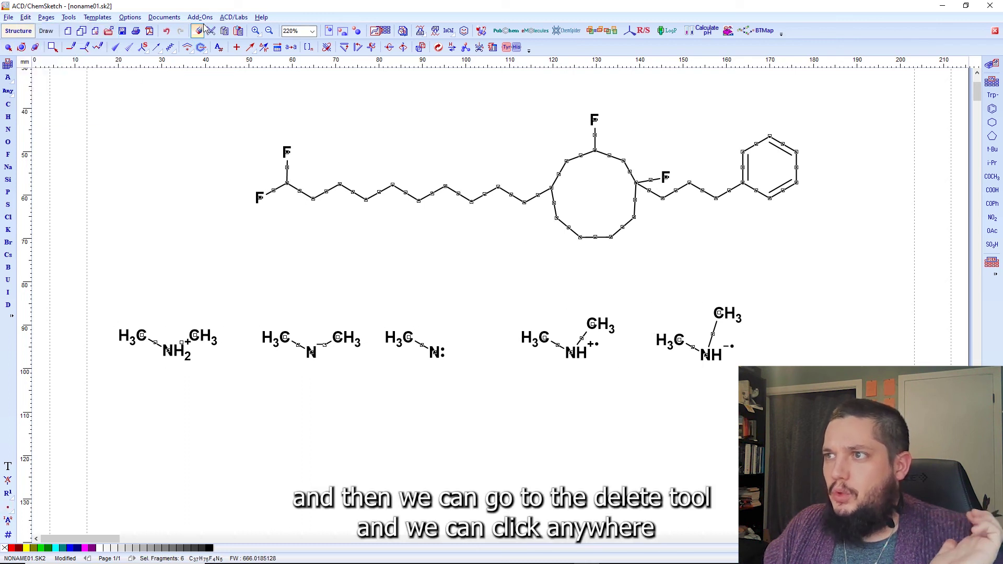
left_click(367, 194)
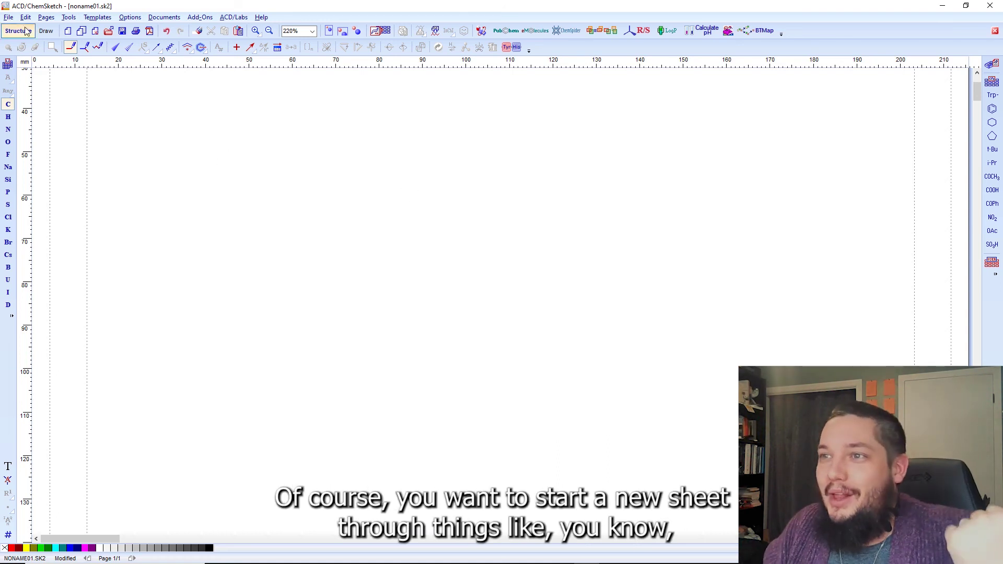
left_click(8, 17)
left_click(9, 19)
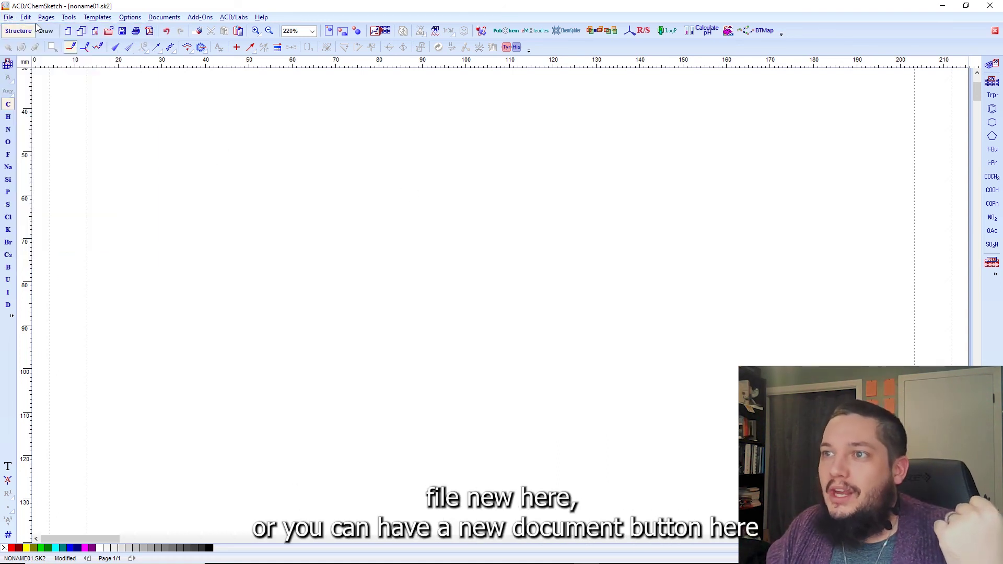